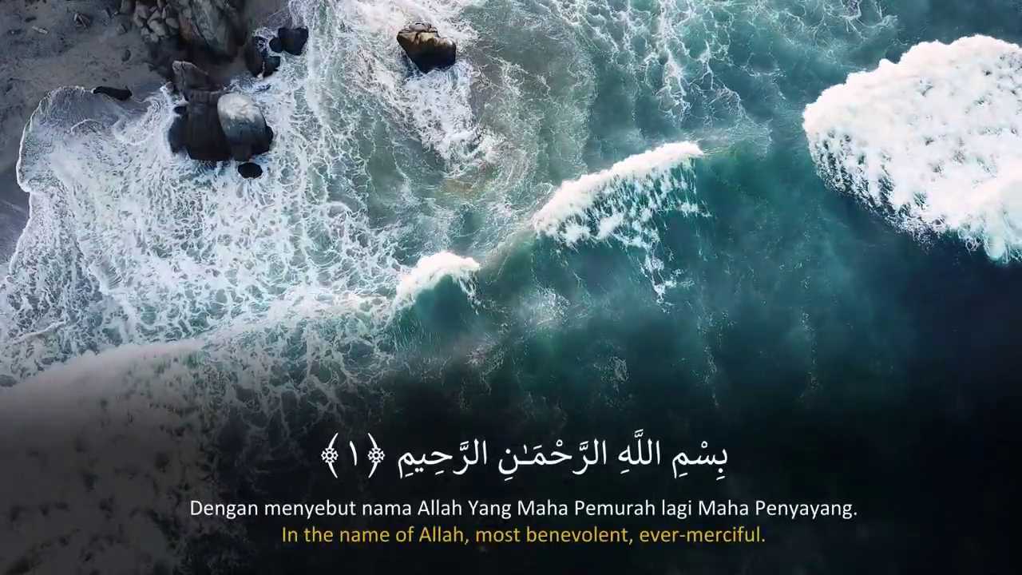
Exit the full-screen playback of the finished ocean video to reach the empty 0621 project
key(alt+z)
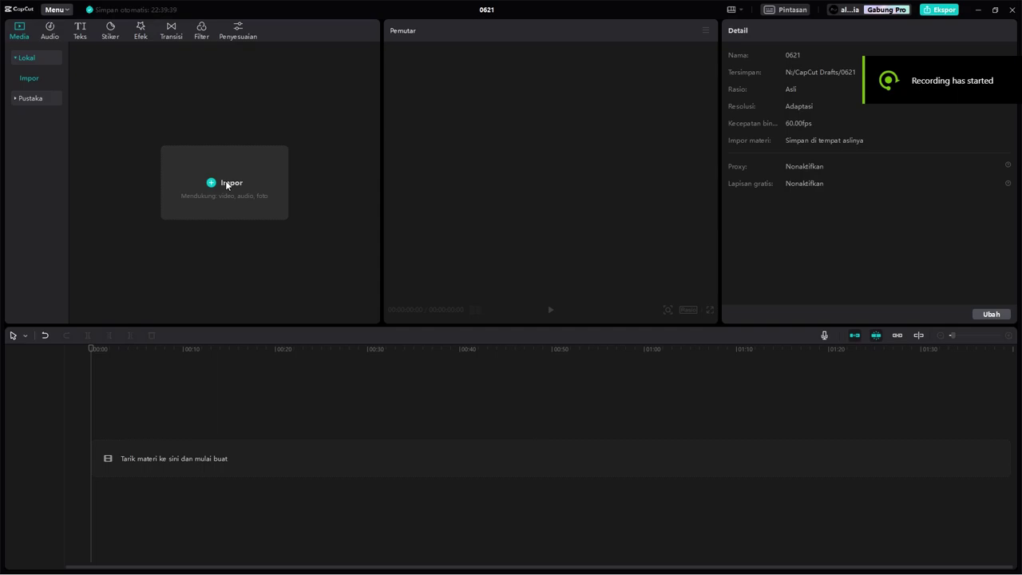
Drag the pexels ocean waves mp4 from the tutorial footage folder onto CapCut's timeline
key(alt+Tab)
click(612, 267)
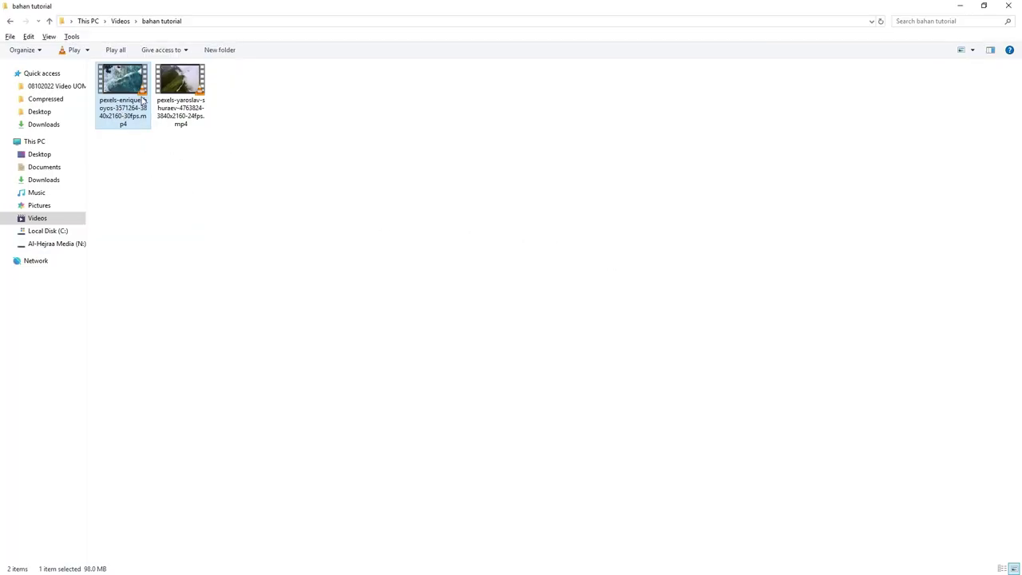
drag(134, 72, 340, 236)
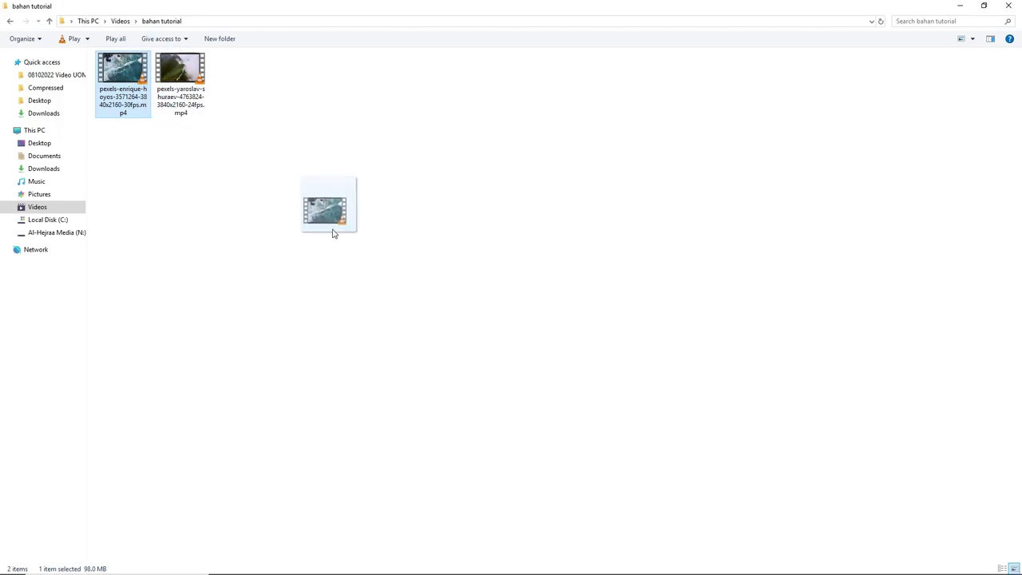
key(alt+Tab)
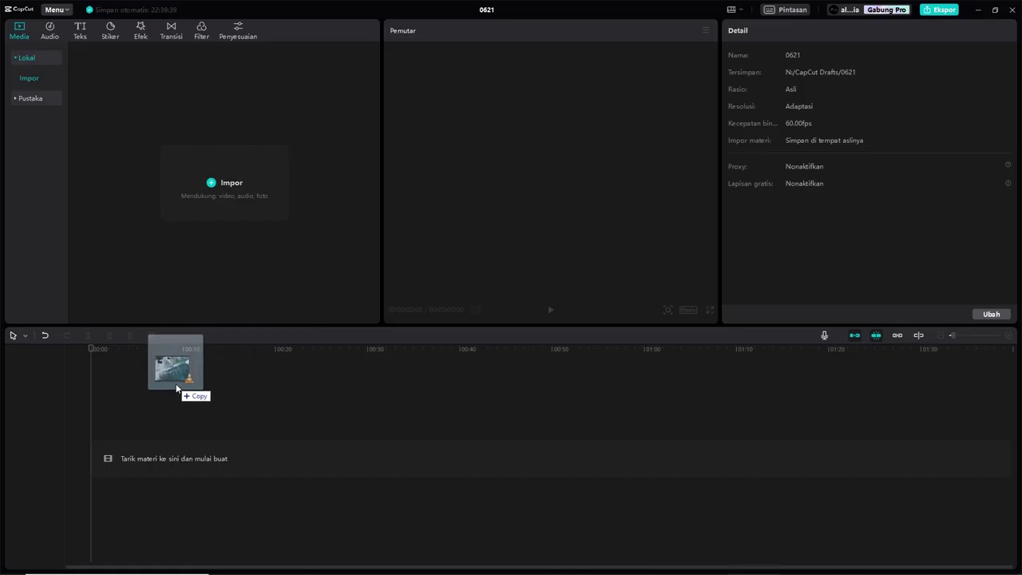
mouse_move(341, 239)
mouse_down()
mouse_move(208, 227)
mouse_move(92, 471)
mouse_up()
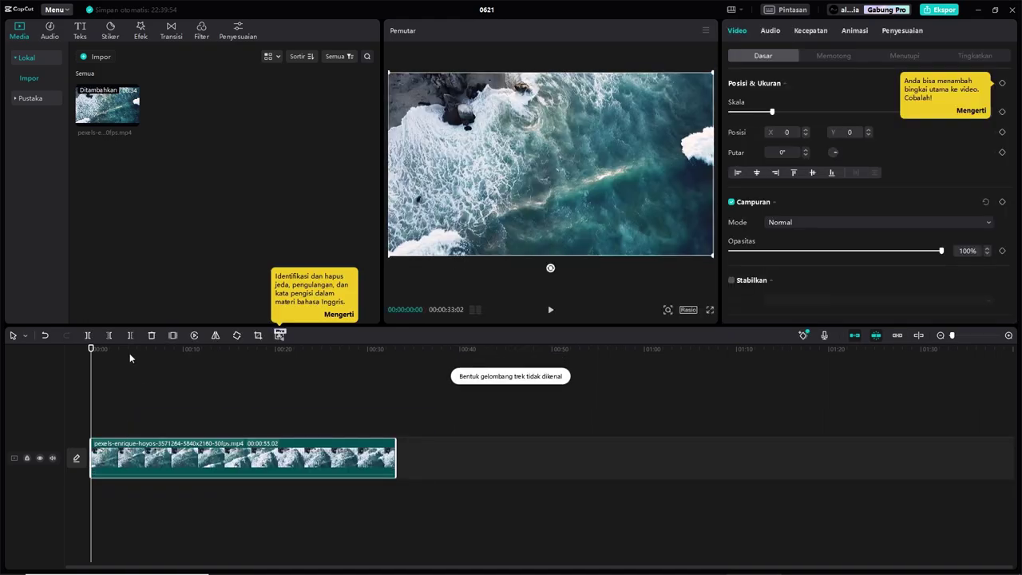
Scrub through the ocean clip to preview the waves, then return the playhead to the start
click(125, 351)
click(139, 351)
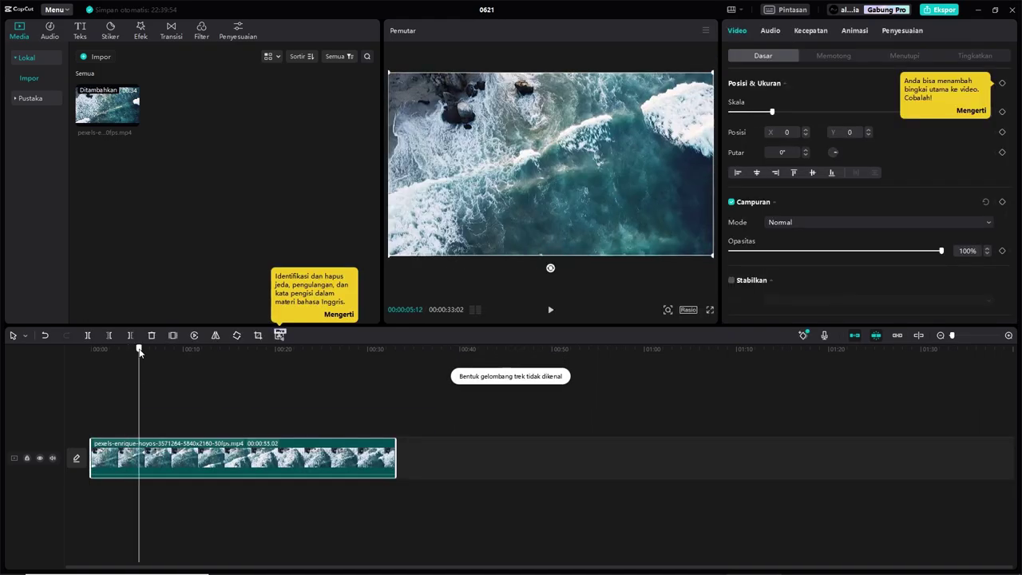
drag(139, 351, 168, 362)
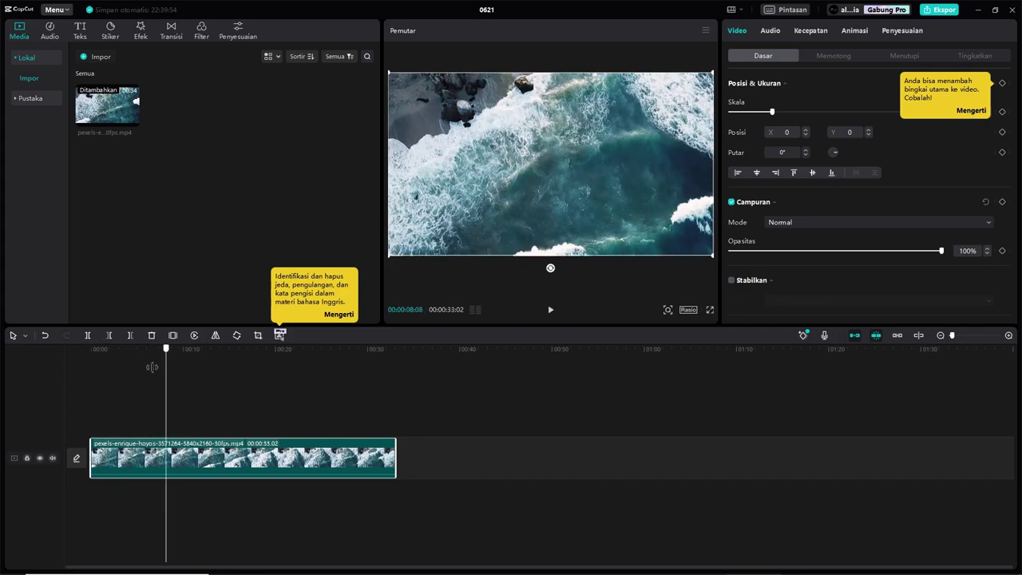
drag(164, 356, 27, 381)
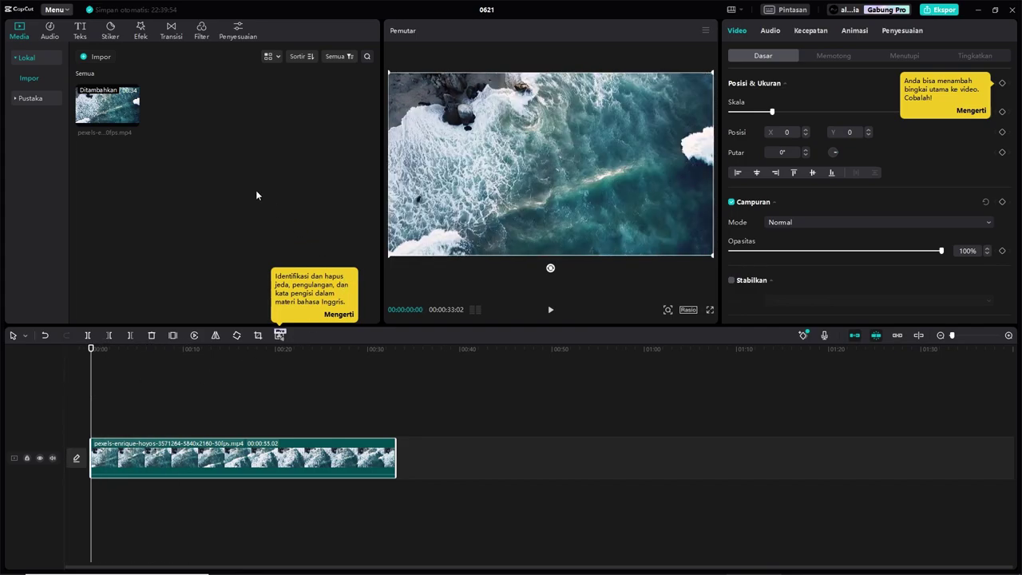
Add a default text clip and replace its text with 'In the name of Allah, most benevolent, ever-merciful.'
click(80, 31)
click(110, 97)
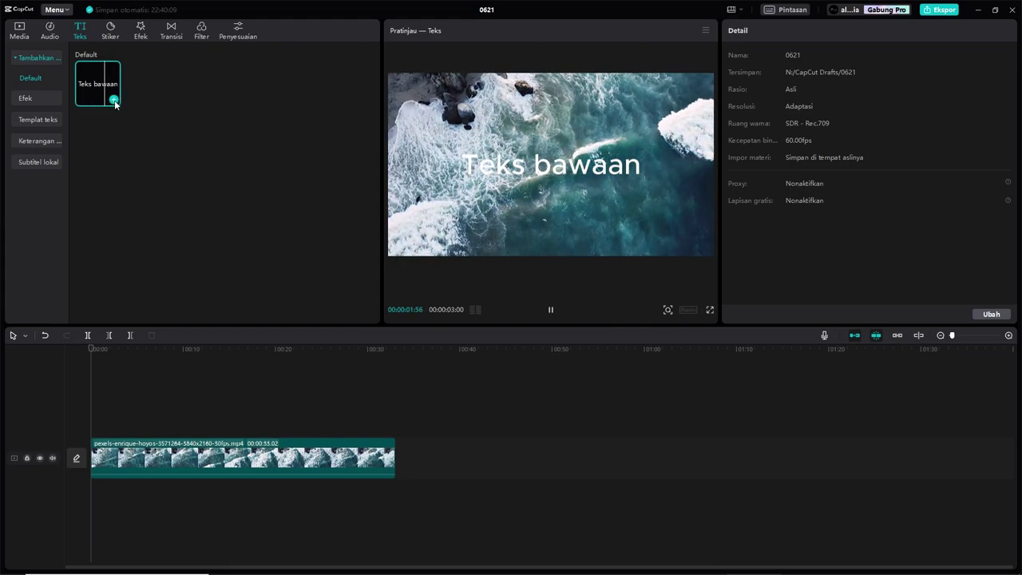
click(112, 99)
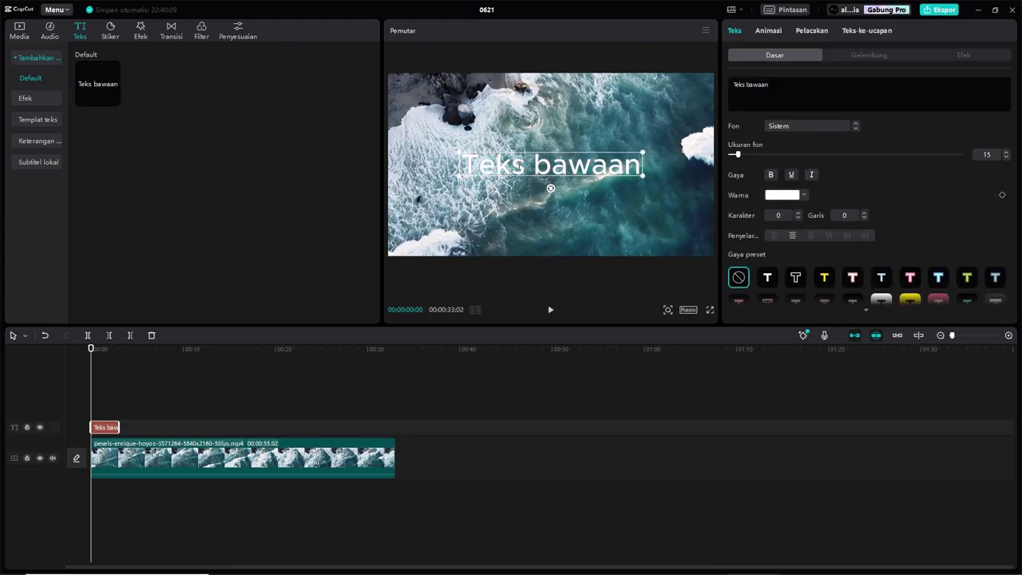
key(ctrl+a)
key(alt+Tab)
key(Tab)
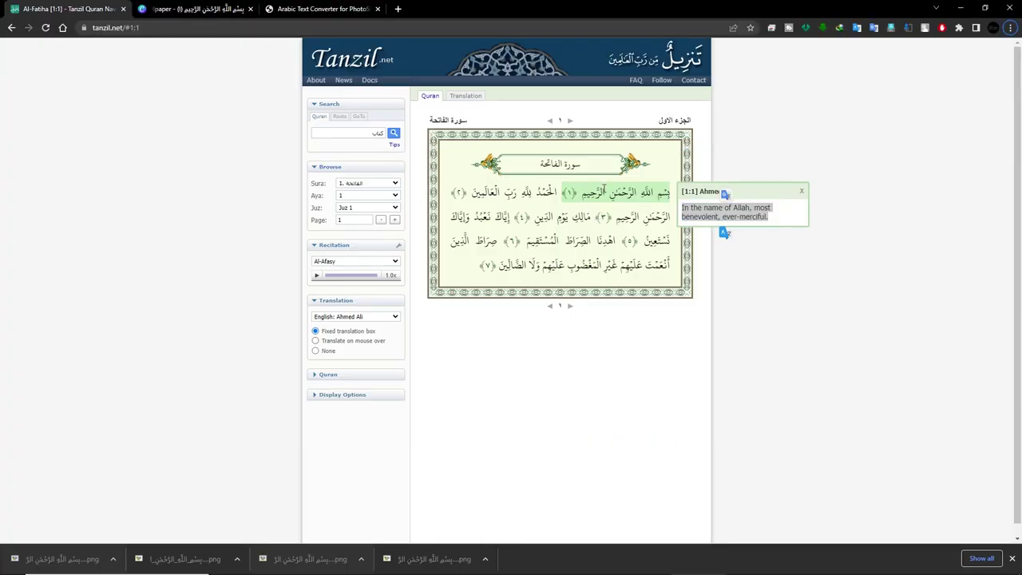
key(alt+Tab)
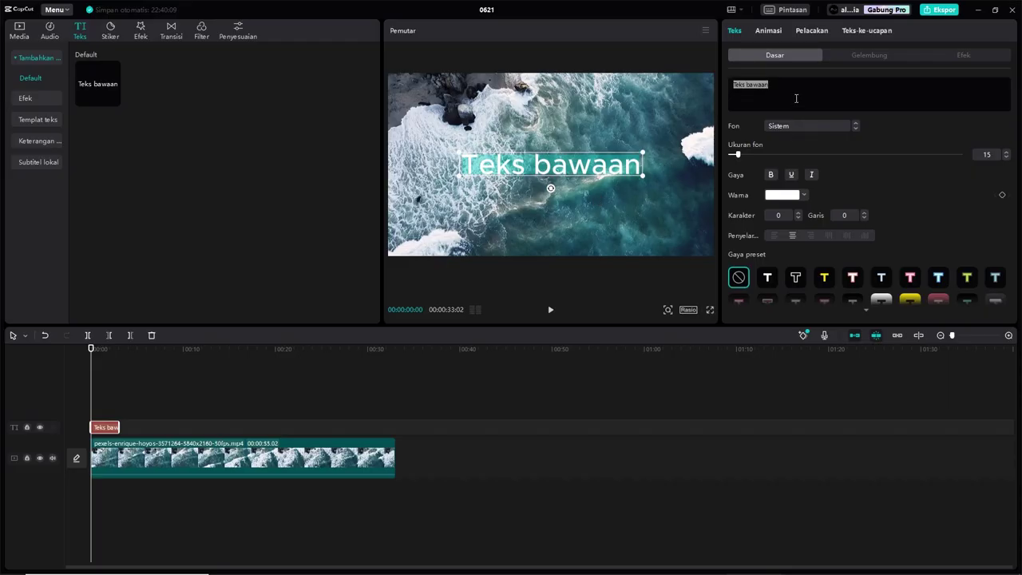
text(In the name of Allah, most benevolent, ever-merciful.)
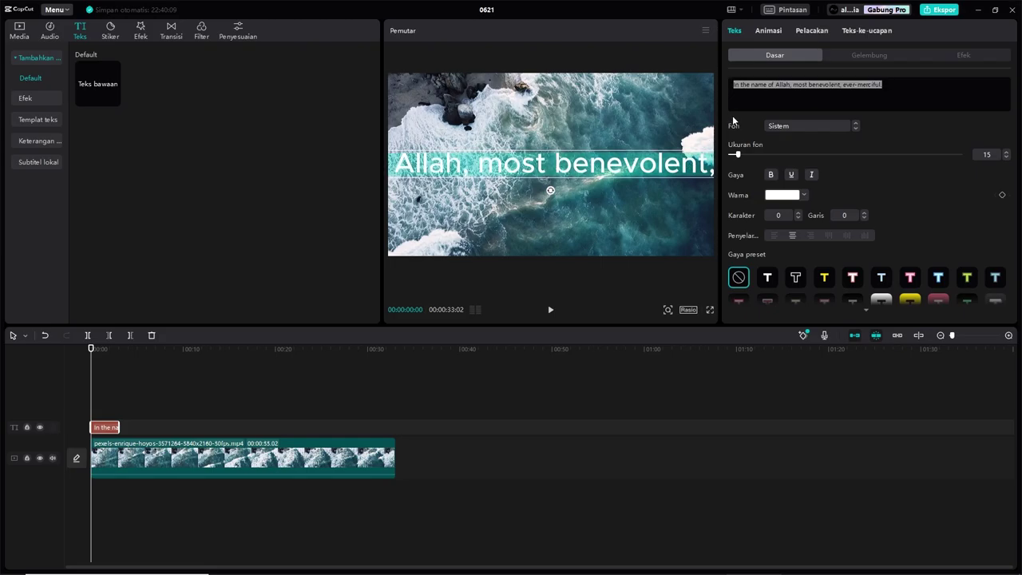
Select and copy the Arabic text of verse 1 on the Tanzil page
key(alt+Tab)
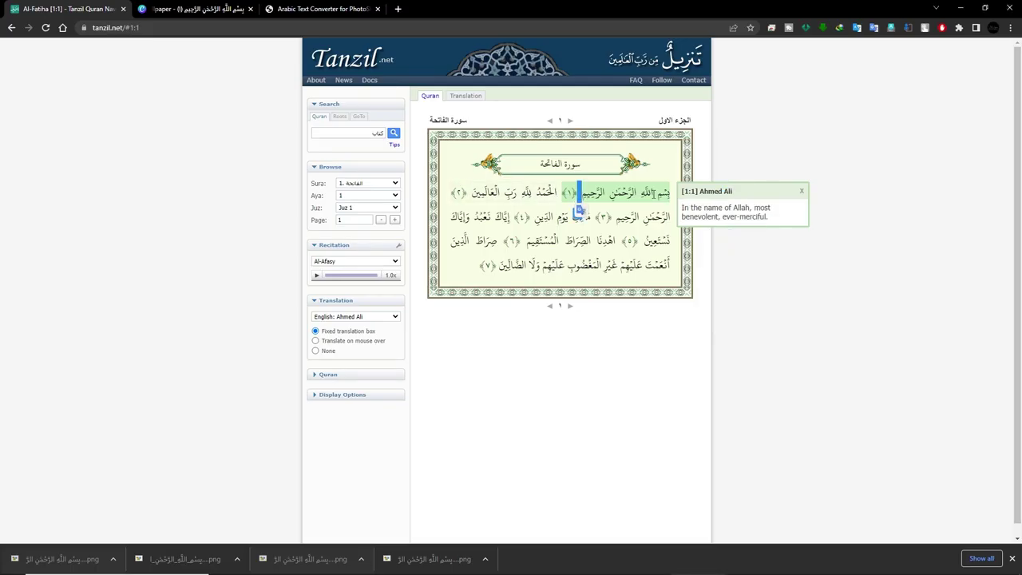
drag(669, 193, 560, 196)
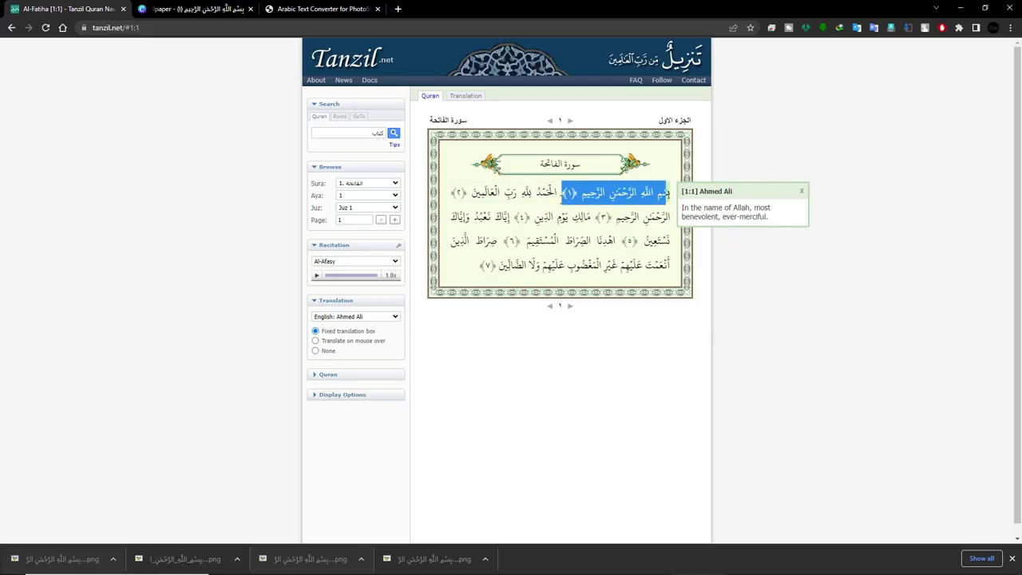
key(alt+Tab)
Paste the Arabic Bismillah into the caption and set its font to AdobeArabic-BoldItalic
key(alt+Tab)
drag(669, 193, 565, 200)
key(alt+Tab)
key(ctrl+v)
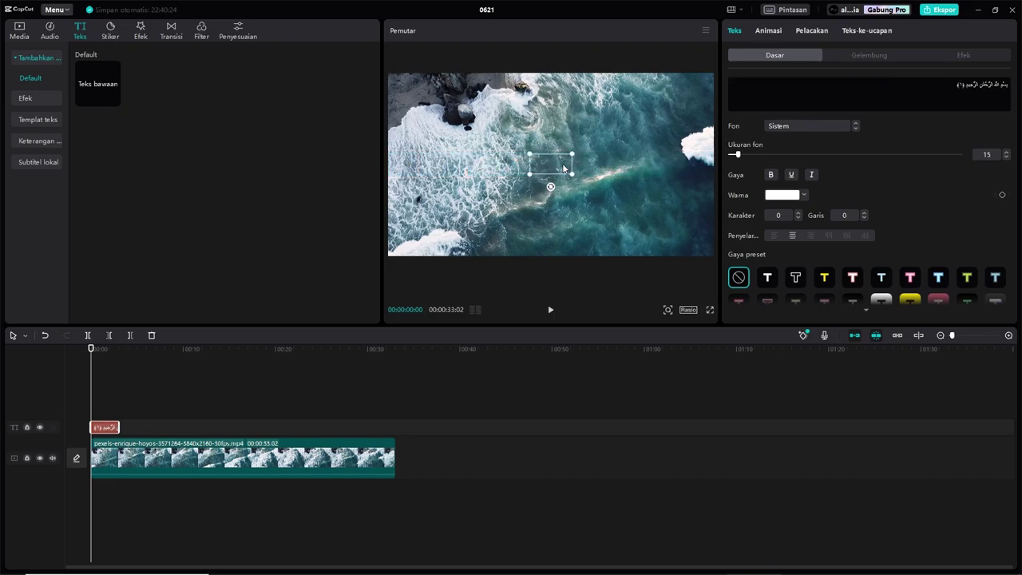
click(790, 127)
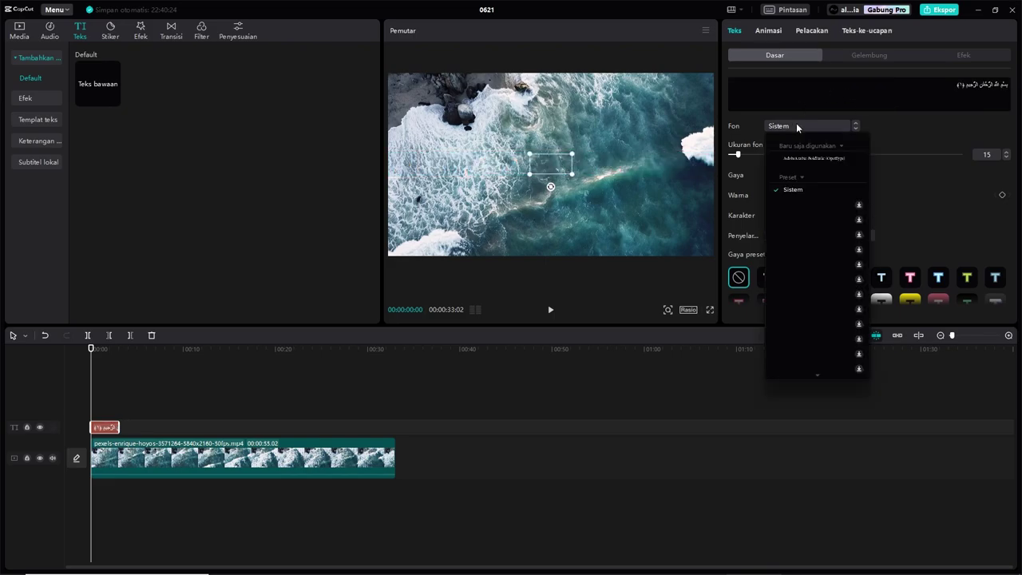
click(805, 159)
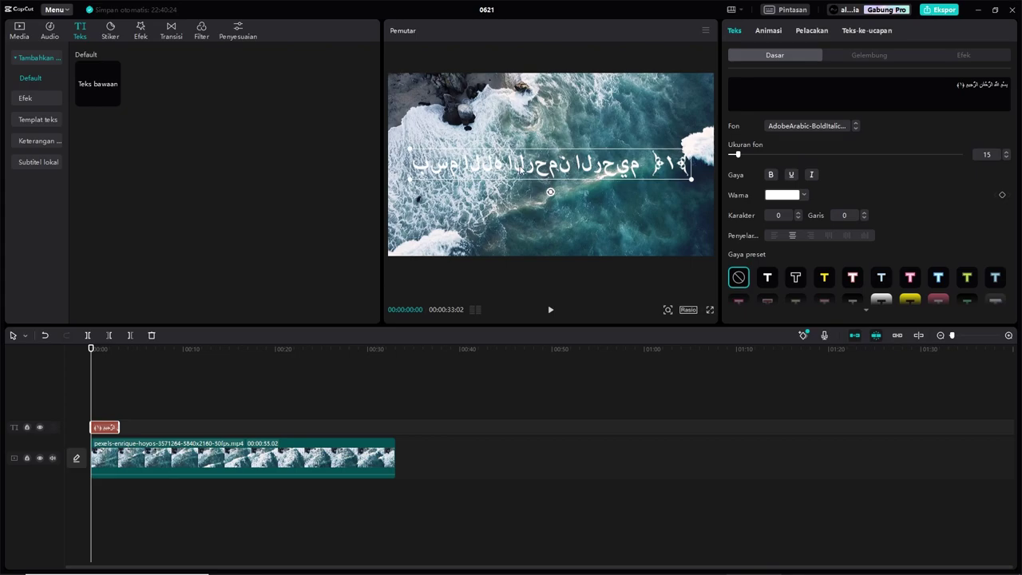
Convert the Bismillah on the Arabic text converter page and copy the converted output
key(alt+Tab)
click(291, 8)
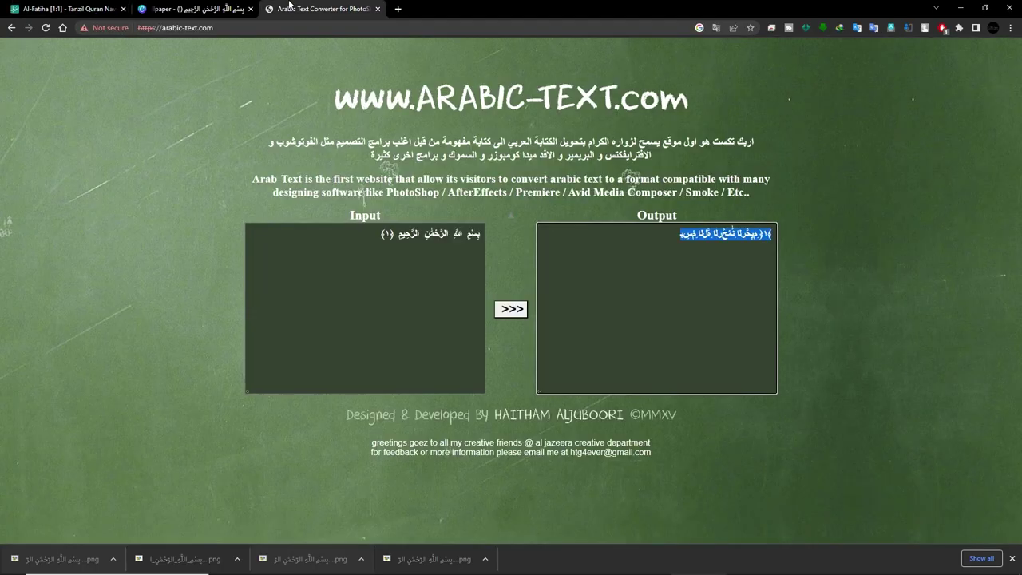
click(403, 249)
key(ctrl+a)
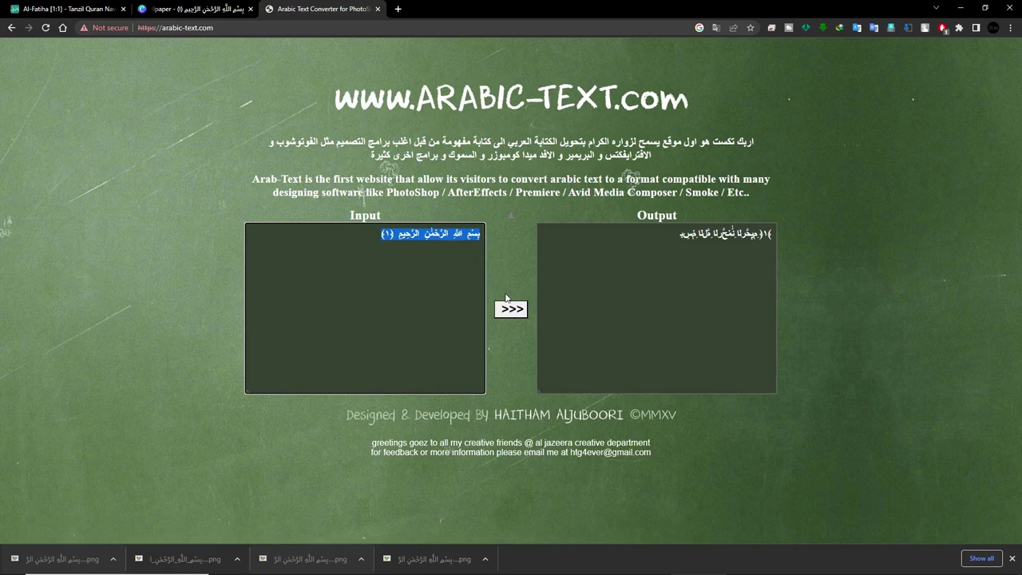
click(509, 308)
click(711, 257)
key(ctrl+a)
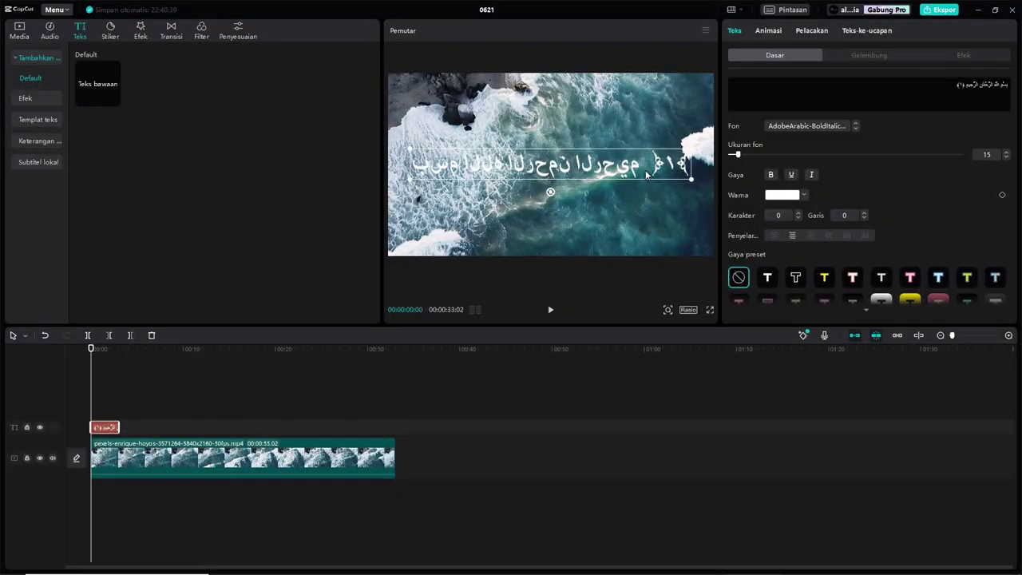
Paste the converted Arabic into the caption, then delete the caption clip
double_click(647, 174)
key(ctrl+v)
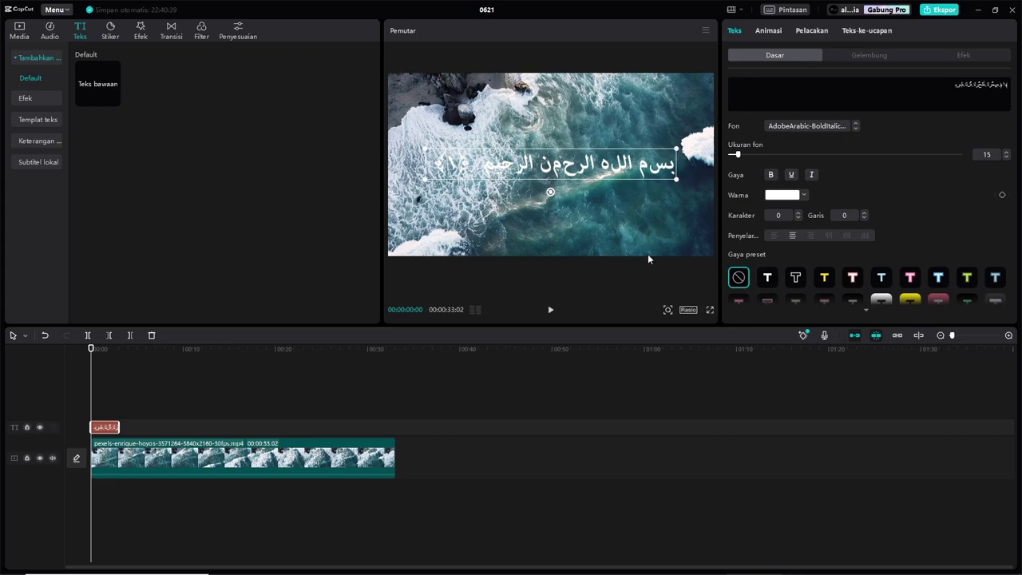
click(648, 271)
click(607, 170)
key(Delete)
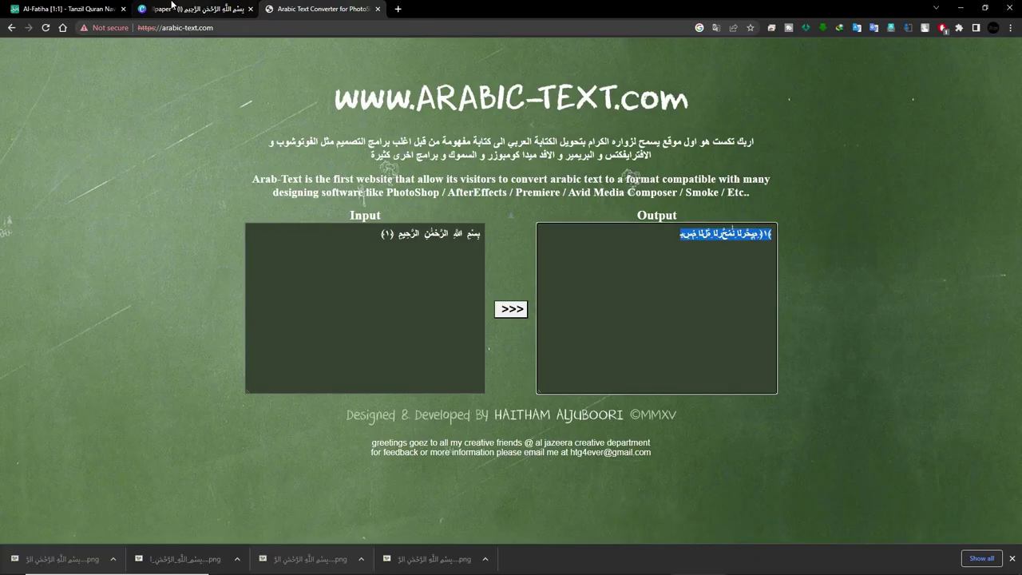
Add a new text box to the Canva design and paste the Arabic Bismillah into it
click(172, 6)
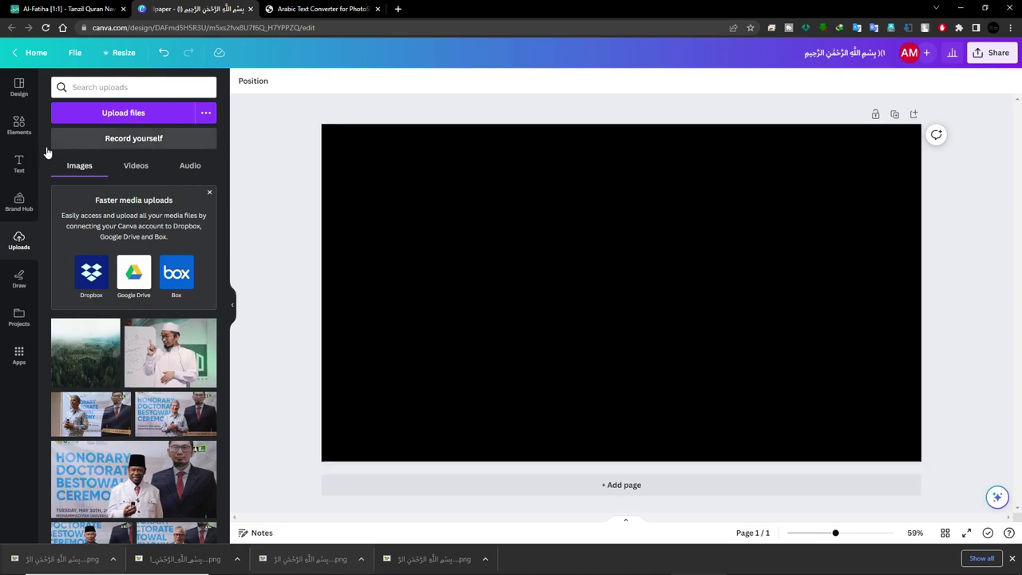
click(20, 163)
click(114, 116)
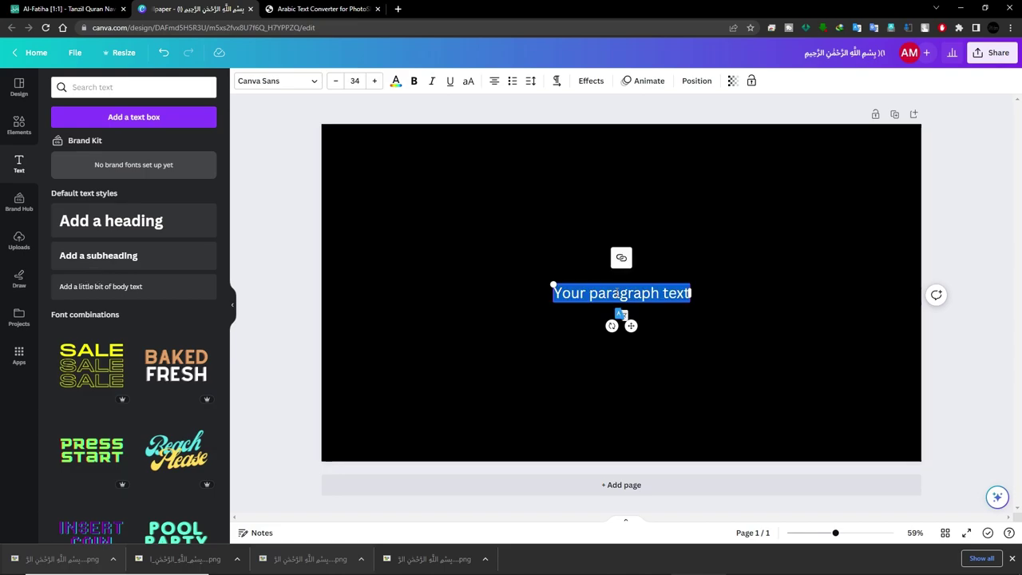
key(ctrl+v)
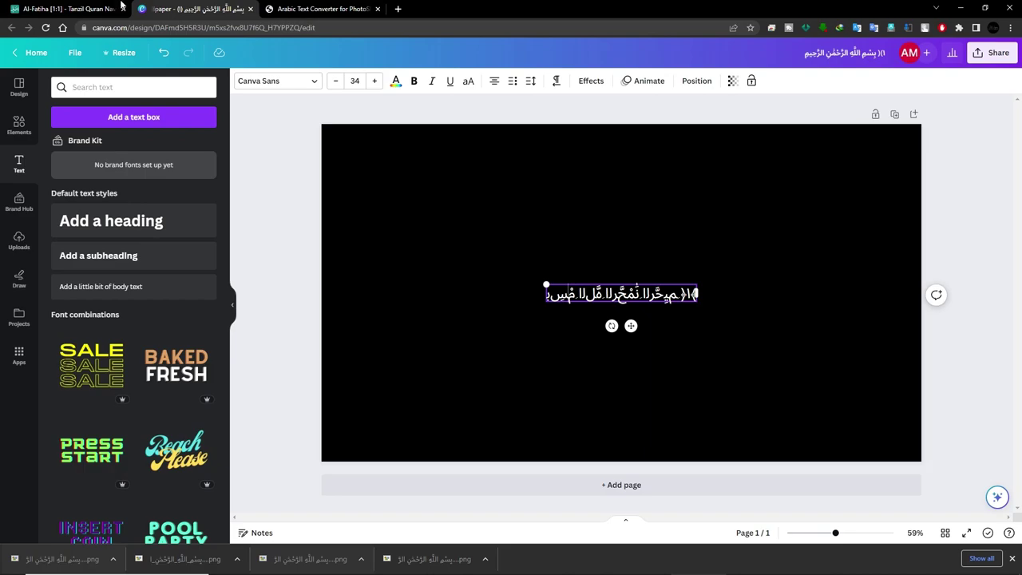
Copy the correctly shaped Bismillah verse from the Tanzil Quran page
click(98, 8)
key(ctrl+Tab)
key(ctrl+Tab)
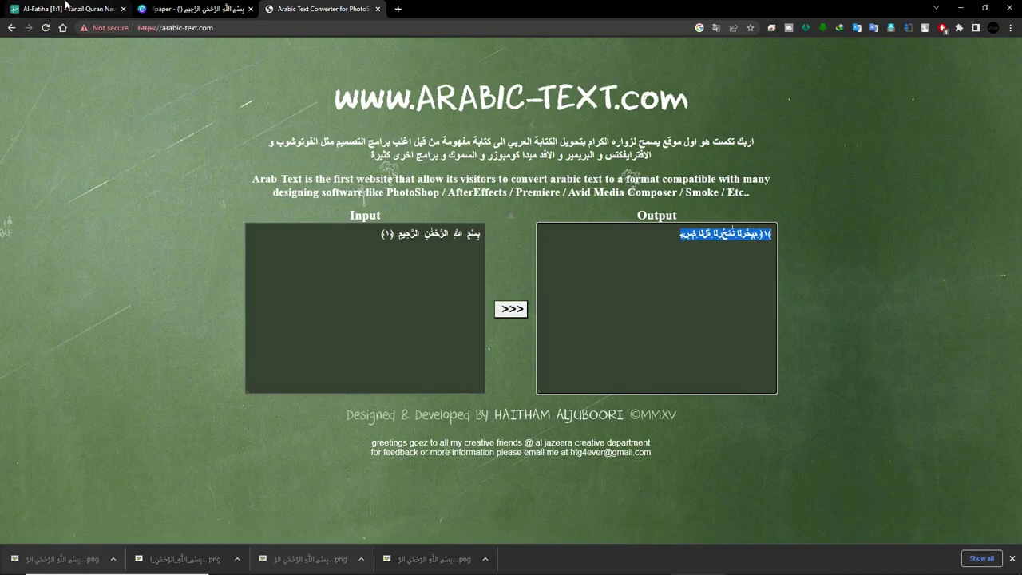
key(ctrl+Tab)
right_click(628, 193)
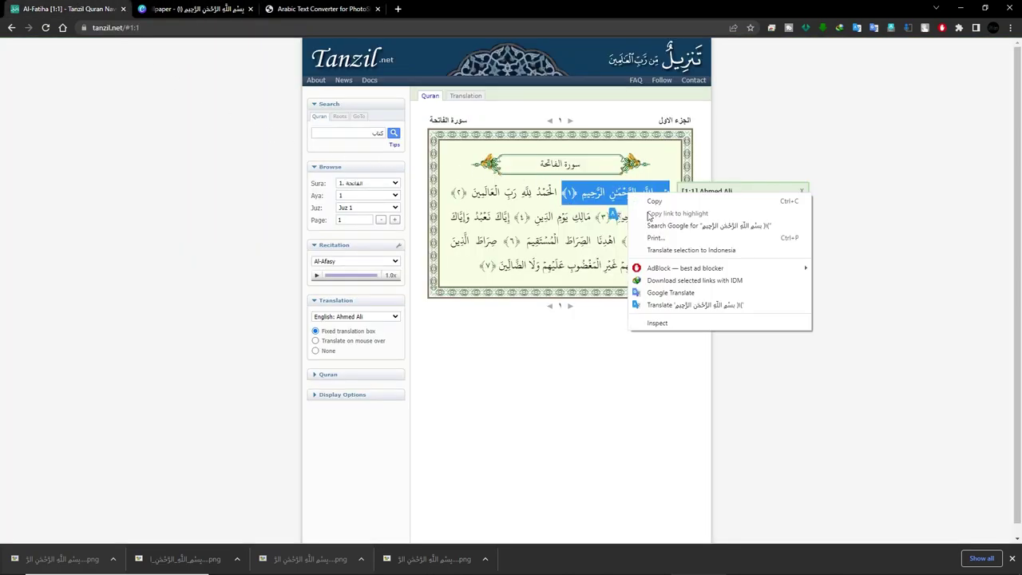
click(651, 200)
Replace the garbled Arabic with the copied verse, enlarge the box, and centre it horizontally
click(191, 9)
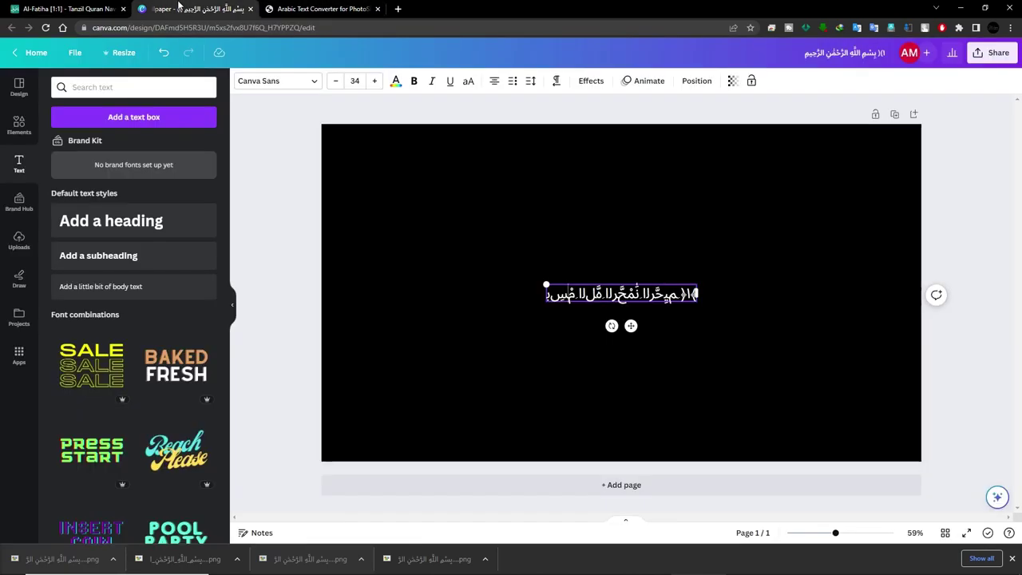
key(ctrl+a)
key(ctrl+v)
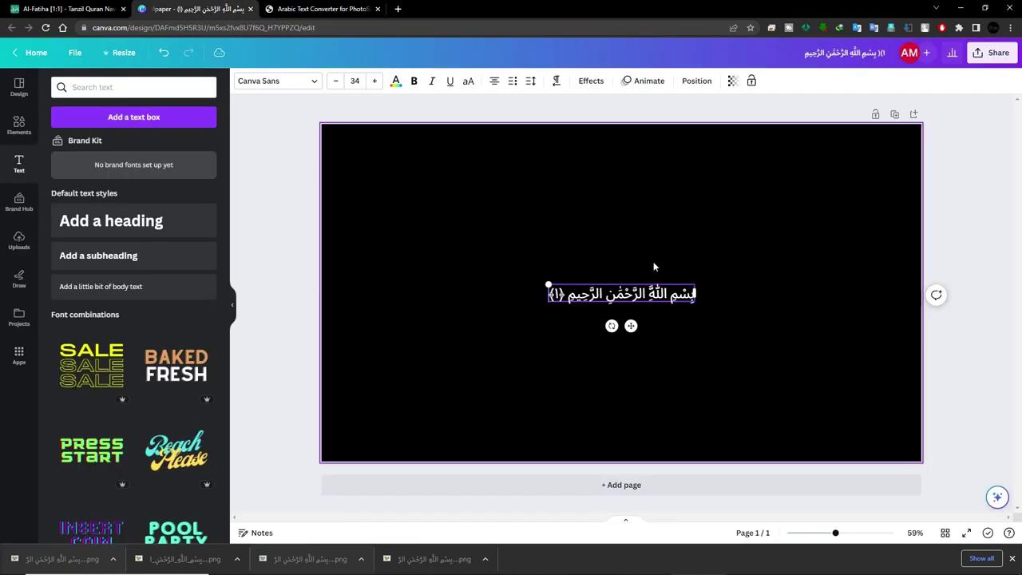
drag(549, 284, 492, 278)
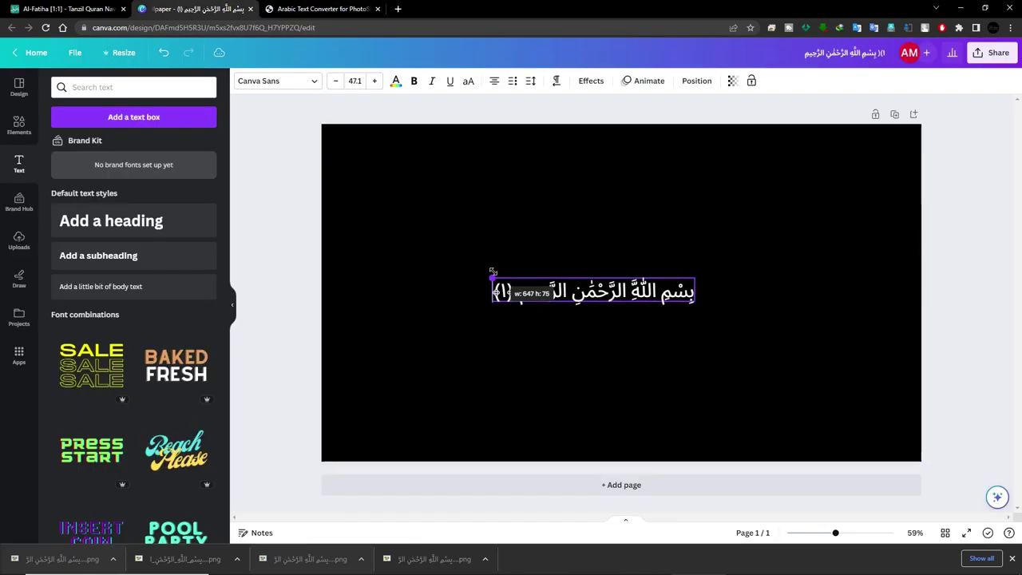
click(576, 262)
drag(565, 290, 593, 287)
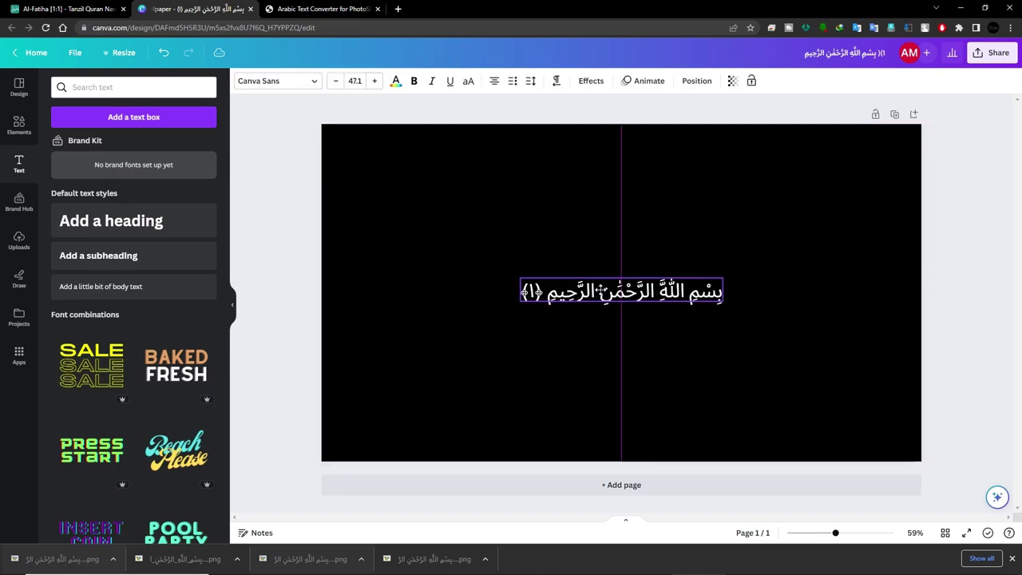
Set the verse in Calibri (MS) and move it down toward the page bottom
click(292, 82)
text(calibri)
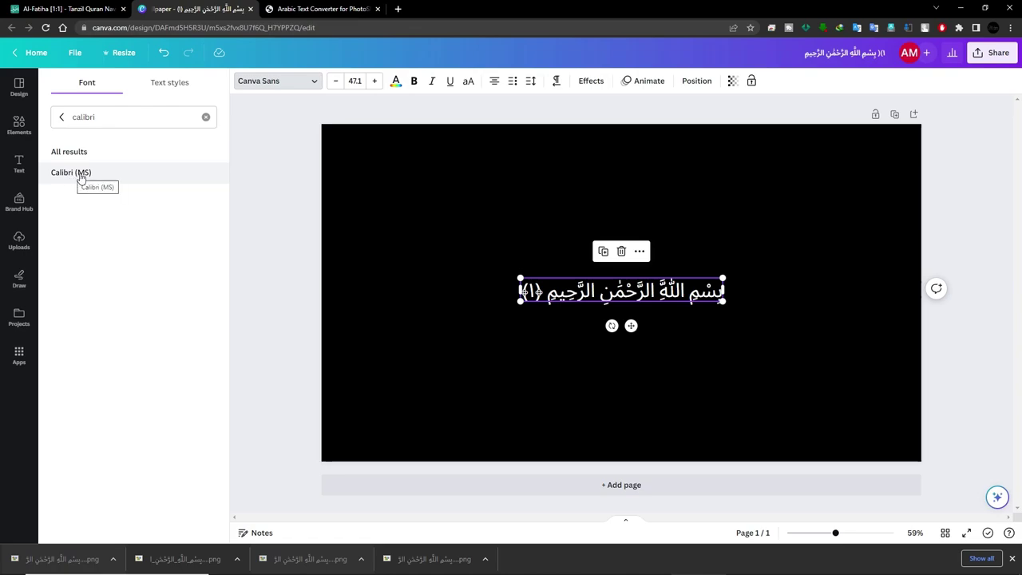
click(192, 183)
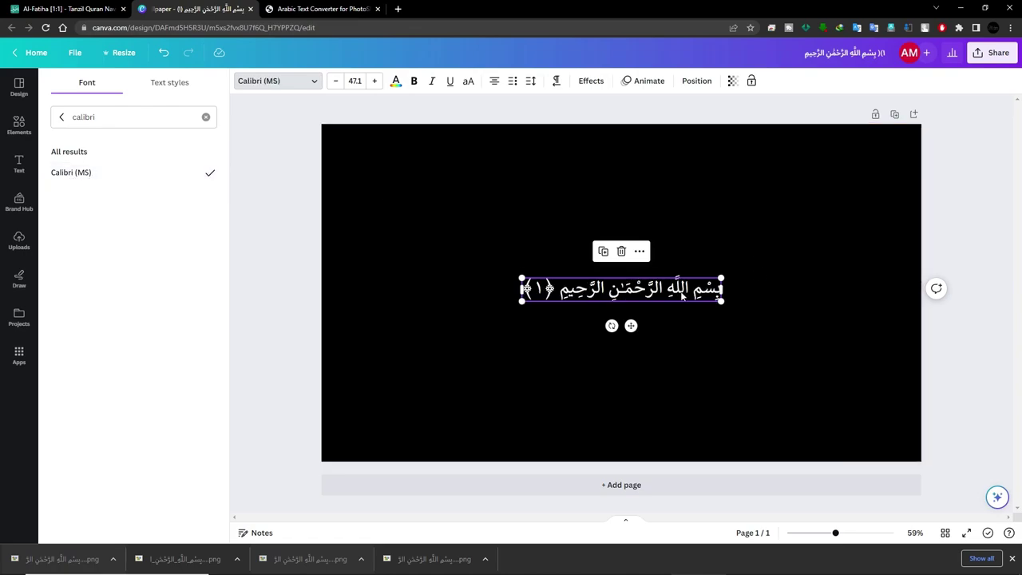
mouse_move(681, 295)
mouse_down()
mouse_move(670, 404)
mouse_move(635, 400)
mouse_up()
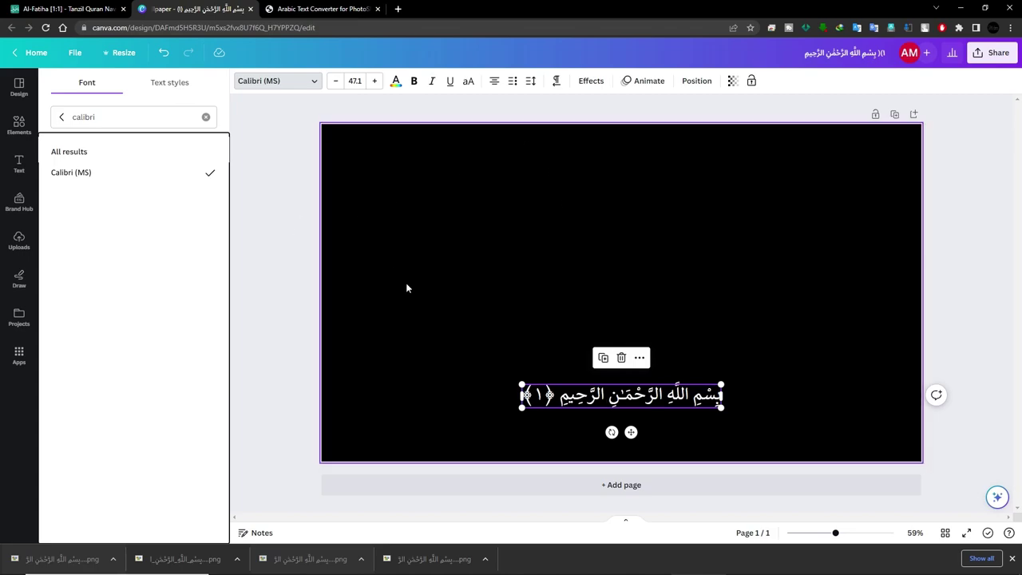
Duplicate the Arabic verse box just below it and select the copy's text
click(694, 397)
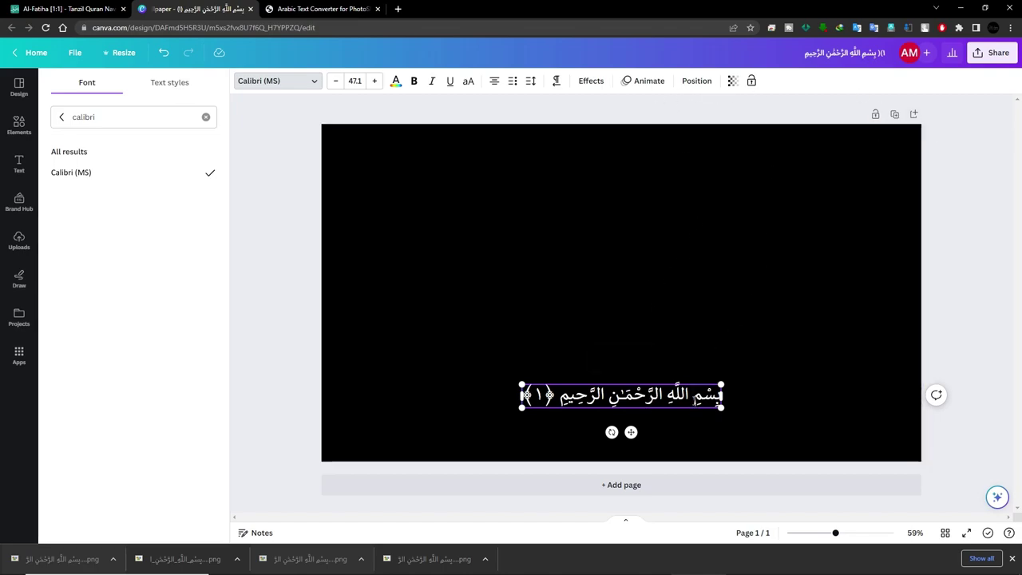
click(707, 363)
click(696, 400)
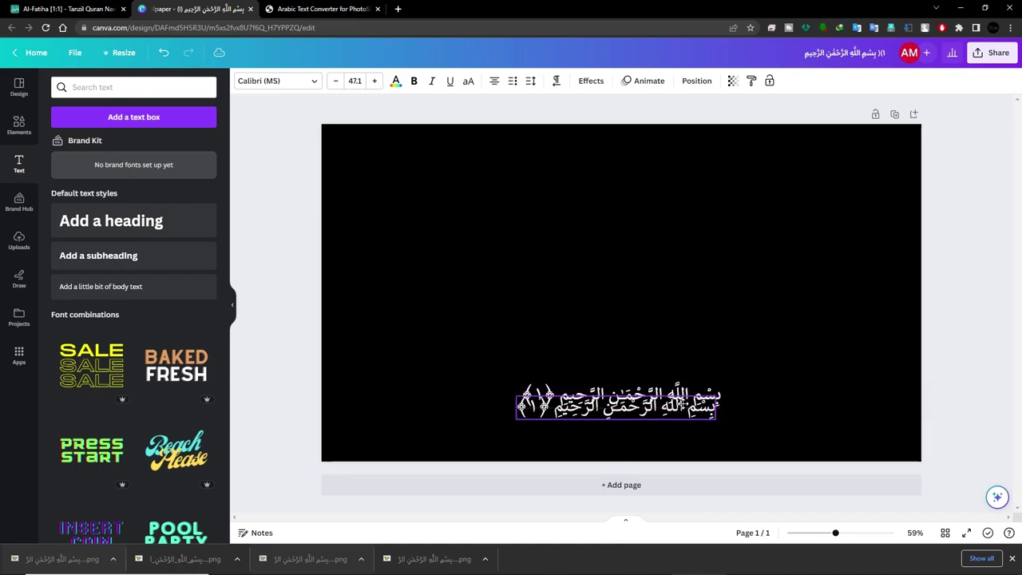
drag(696, 401, 685, 414)
double_click(685, 415)
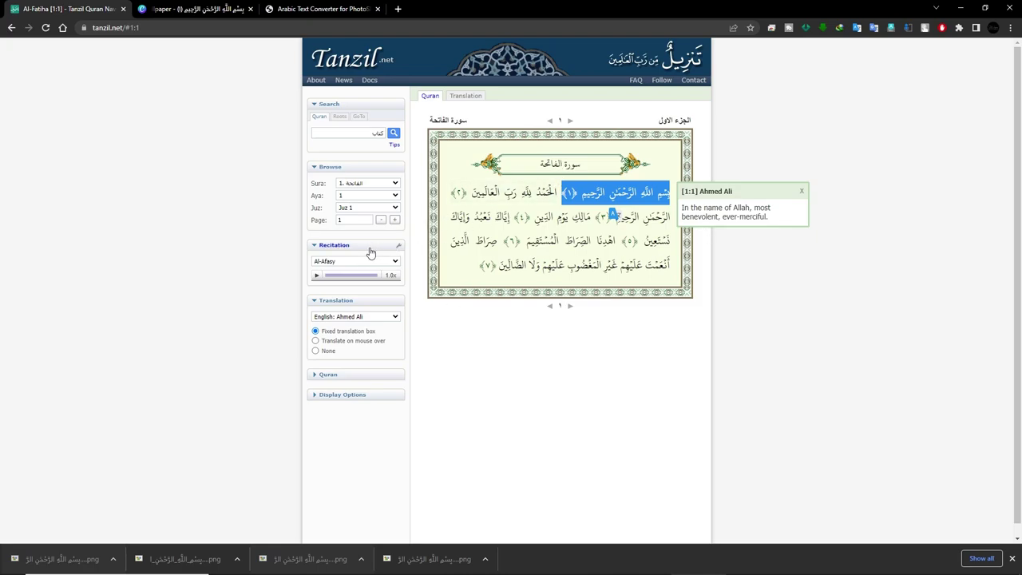
Switch Tanzil's translation to Indonesian: Bahasa Indonesia and select the verse 1 translation text
click(353, 322)
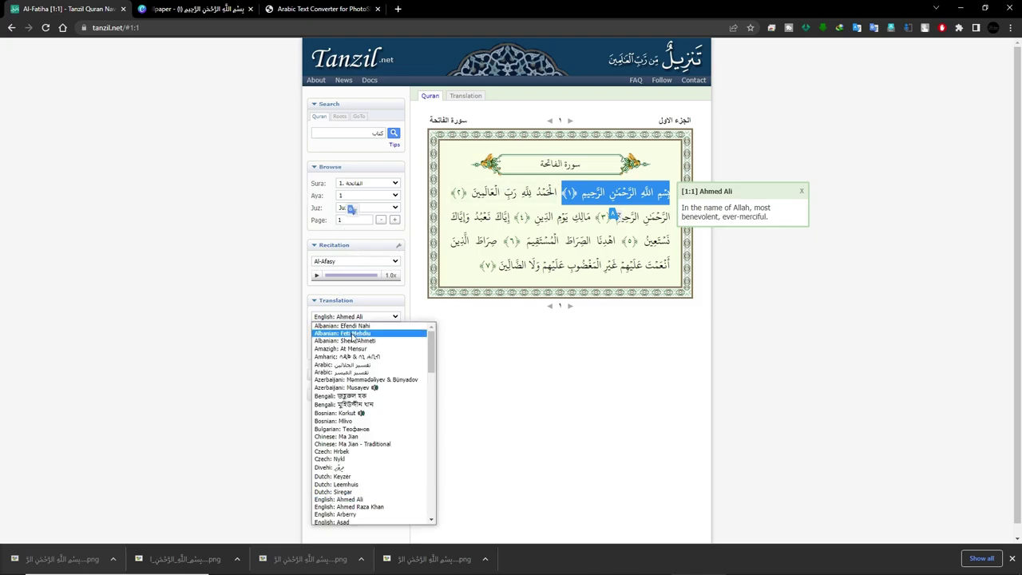
click(430, 300)
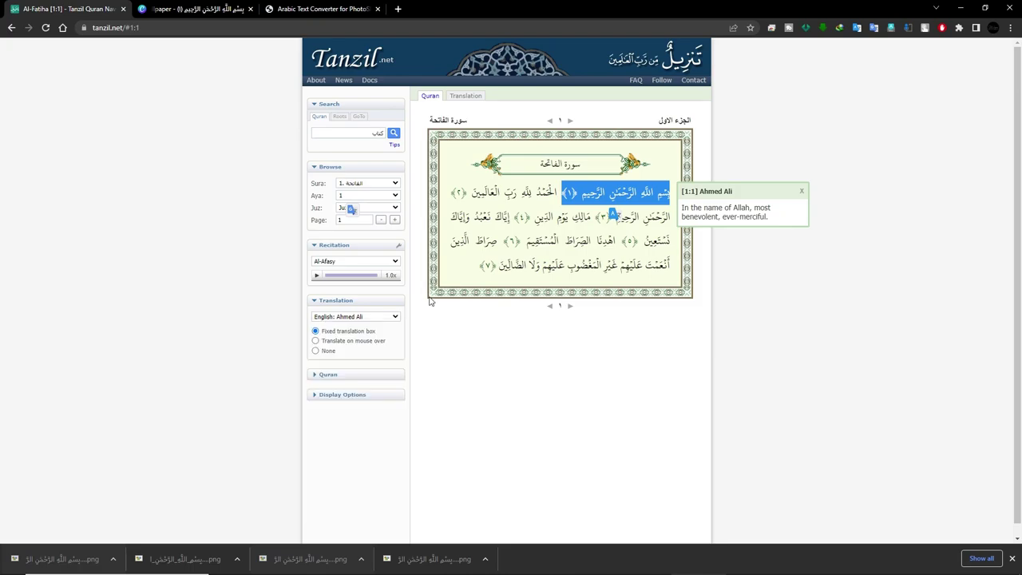
click(365, 321)
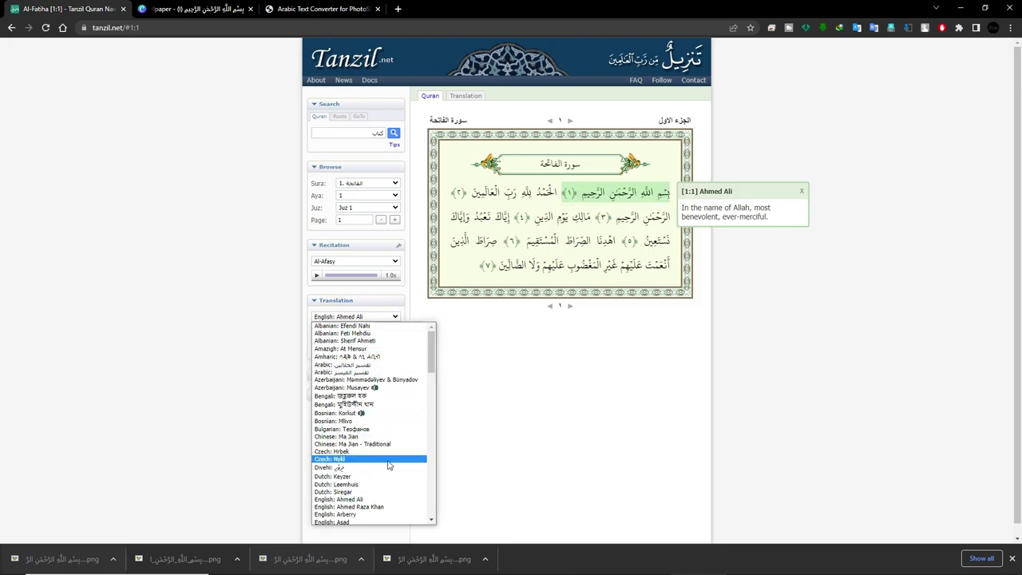
scroll(389, 465, down, 3)
scroll(389, 466, down, 3)
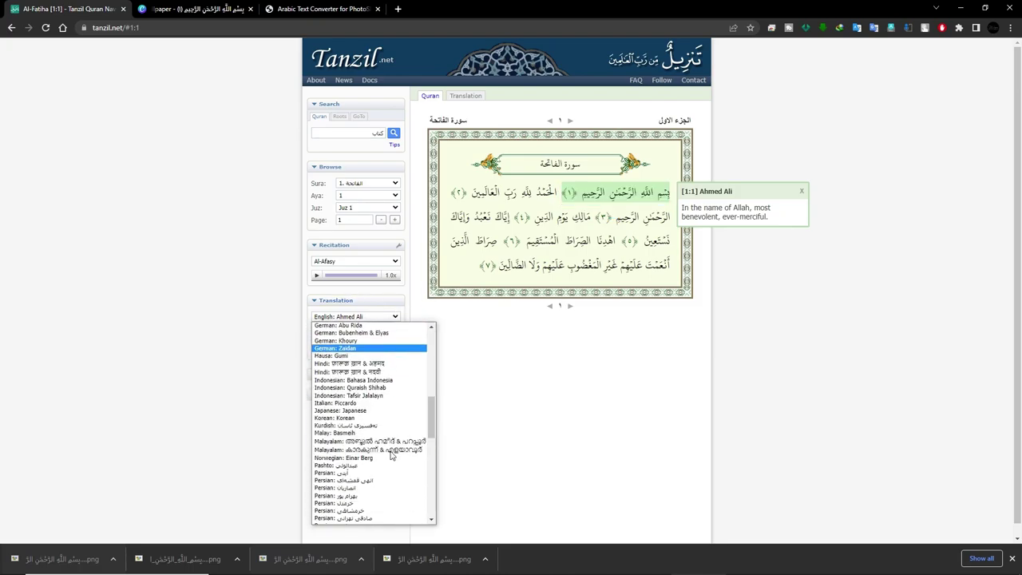
click(391, 381)
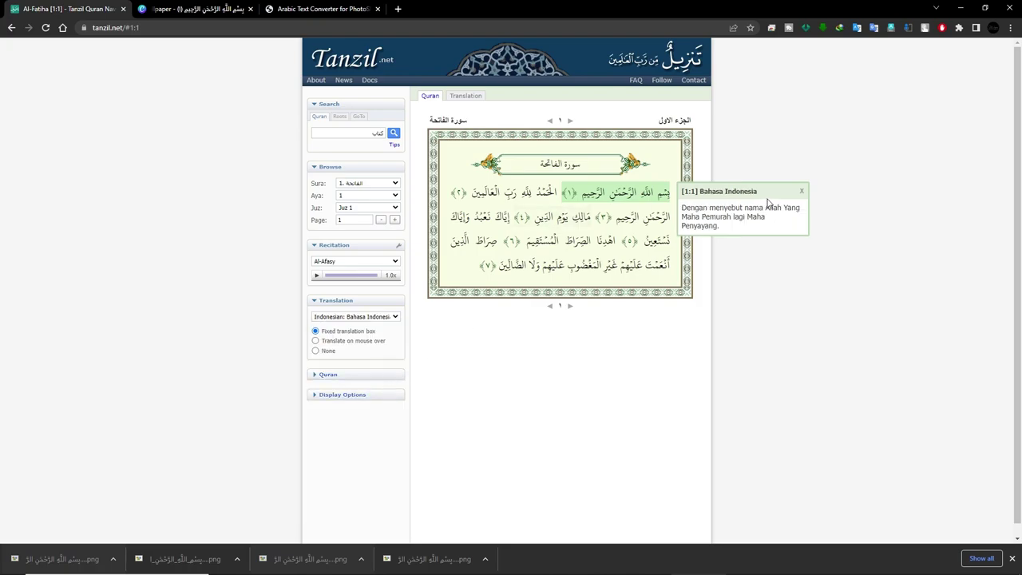
triple_click(722, 219)
key(ctrl+c)
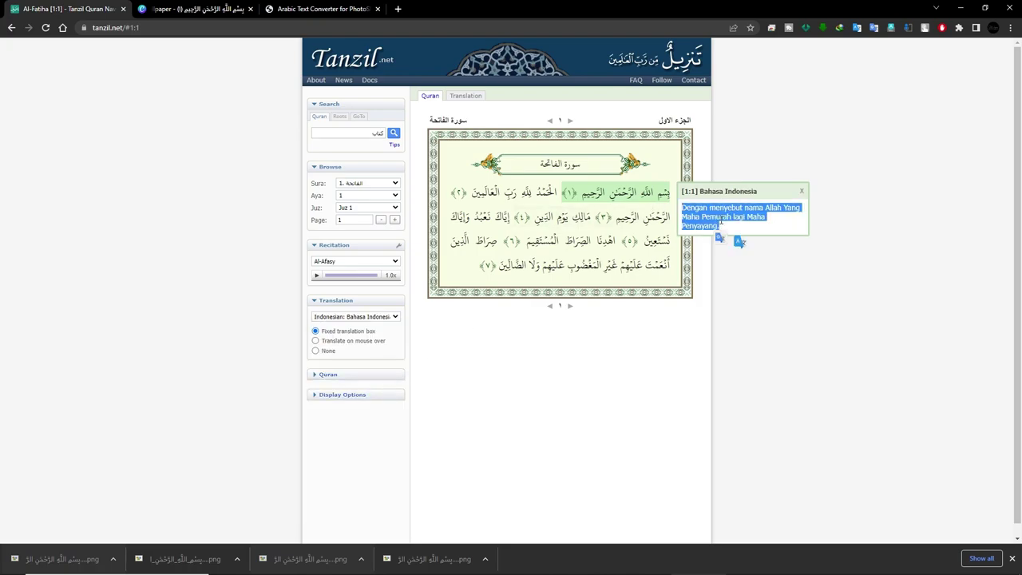
key(ctrl+Tab)
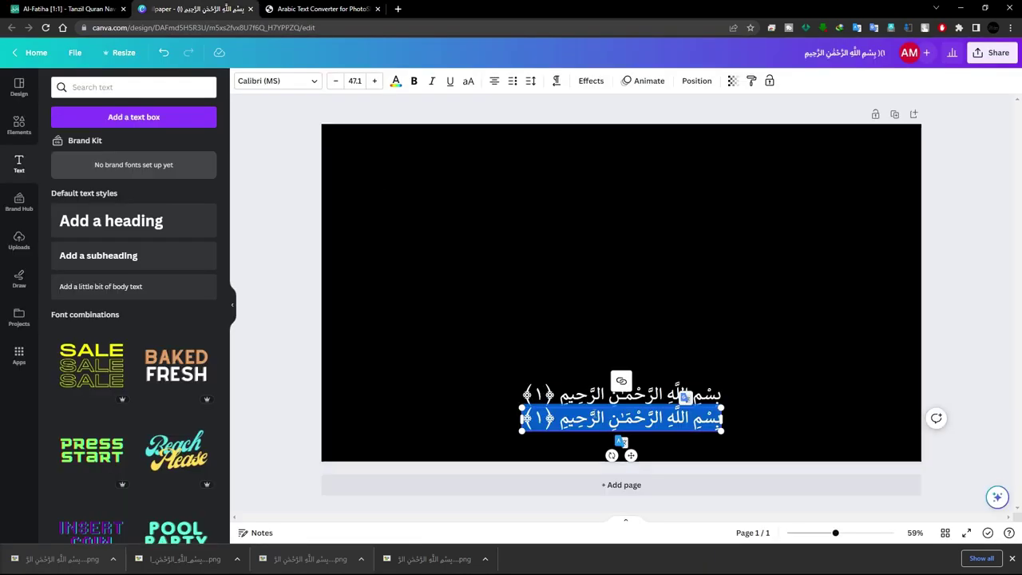
Paste the Indonesian translation into the duplicate line, shrink it, and centre it under the verse
key(ctrl+v)
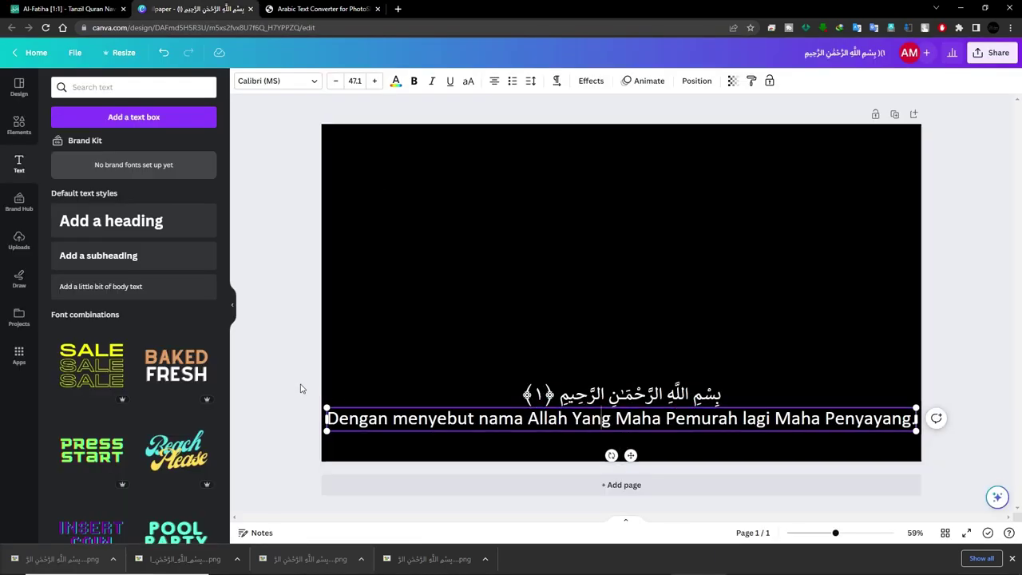
drag(327, 405, 508, 429)
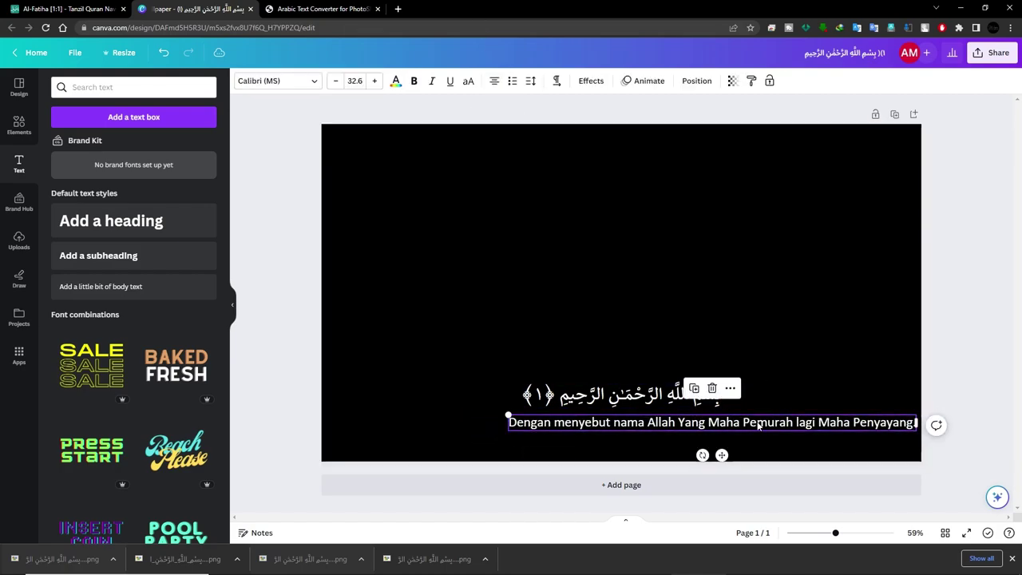
mouse_move(775, 421)
mouse_down()
mouse_move(653, 421)
mouse_move(685, 421)
mouse_up()
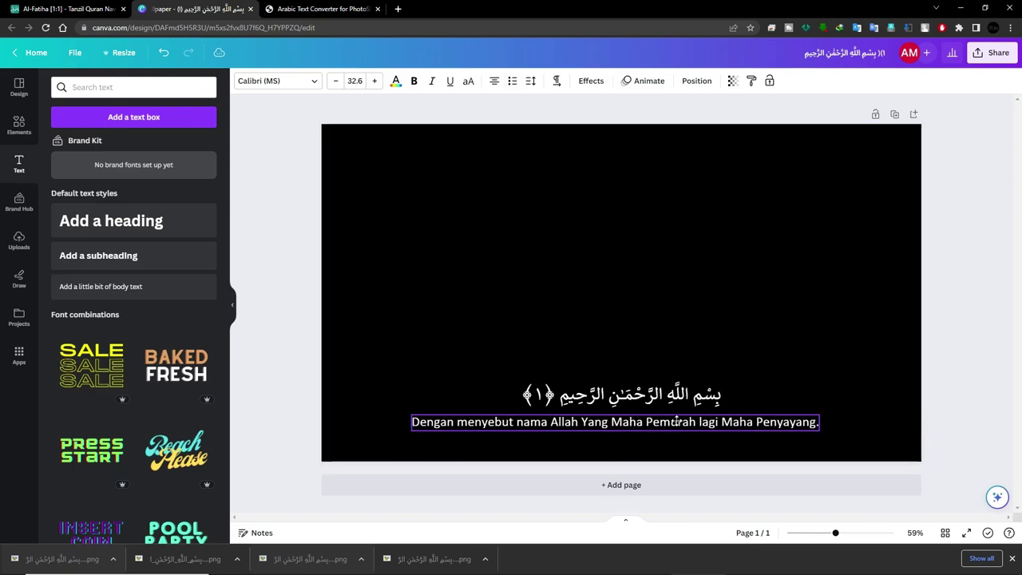
drag(685, 421, 681, 422)
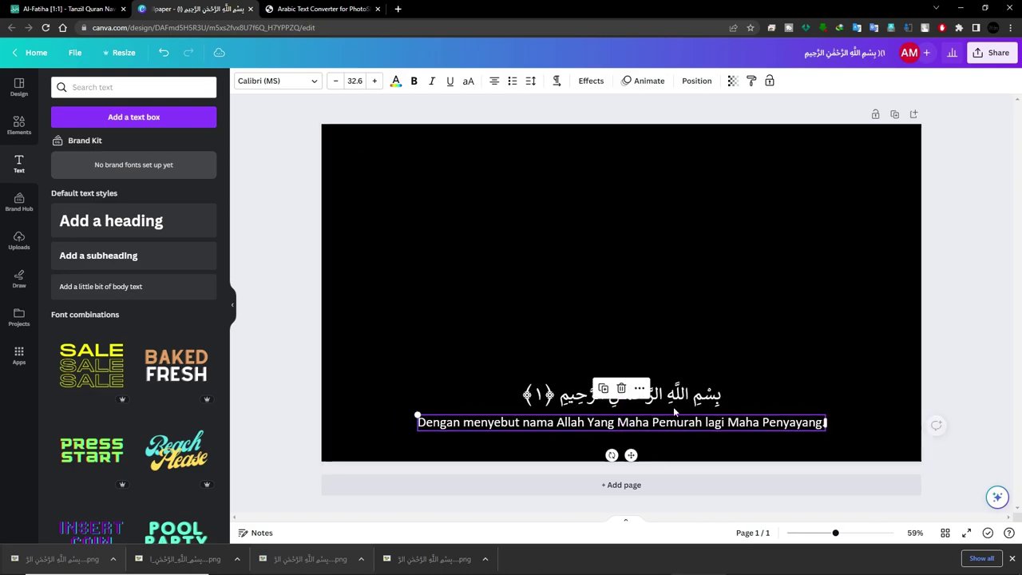
Enlarge the Arabic verse slightly and nudge it up
click(552, 397)
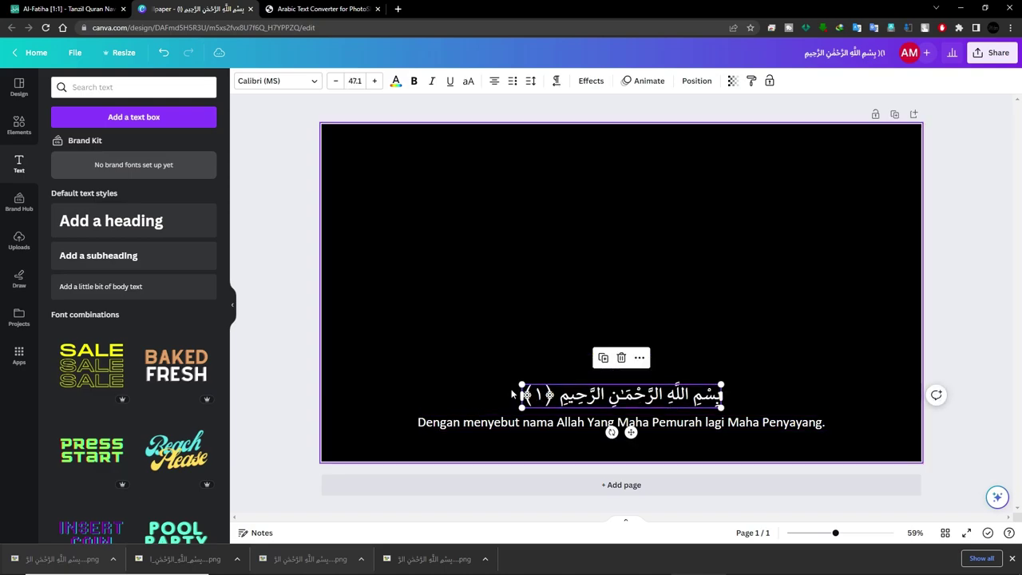
drag(522, 384, 489, 376)
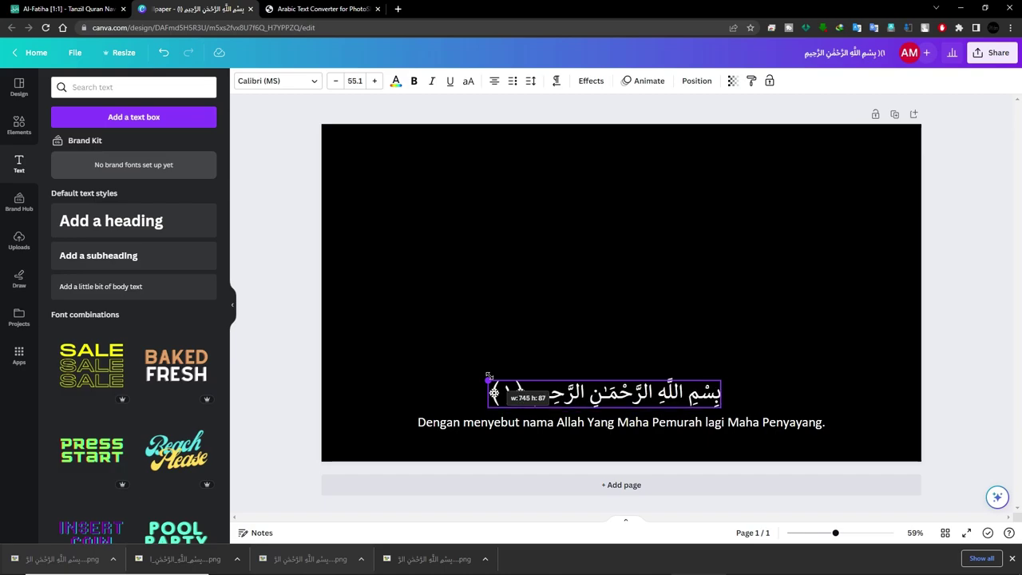
drag(490, 376, 497, 381)
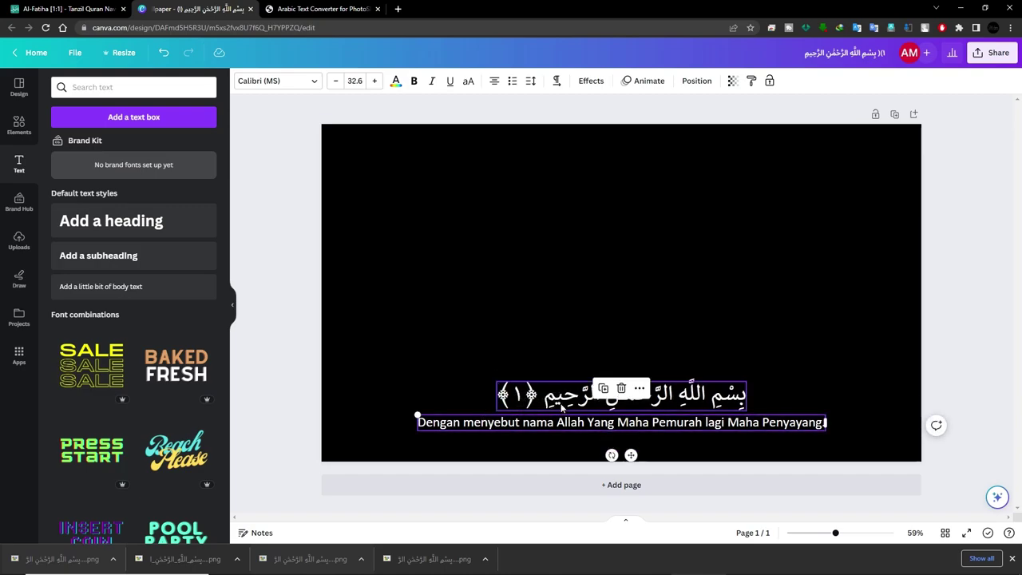
key(shift+Up)
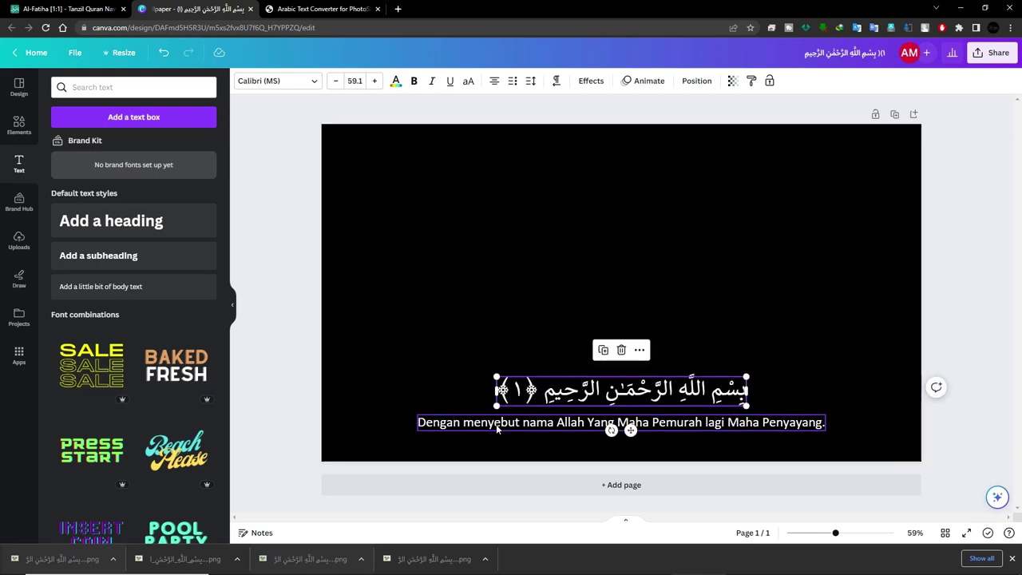
Select the Arabic and Indonesian caption boxes together and resize them slightly inward
shift+click(494, 428)
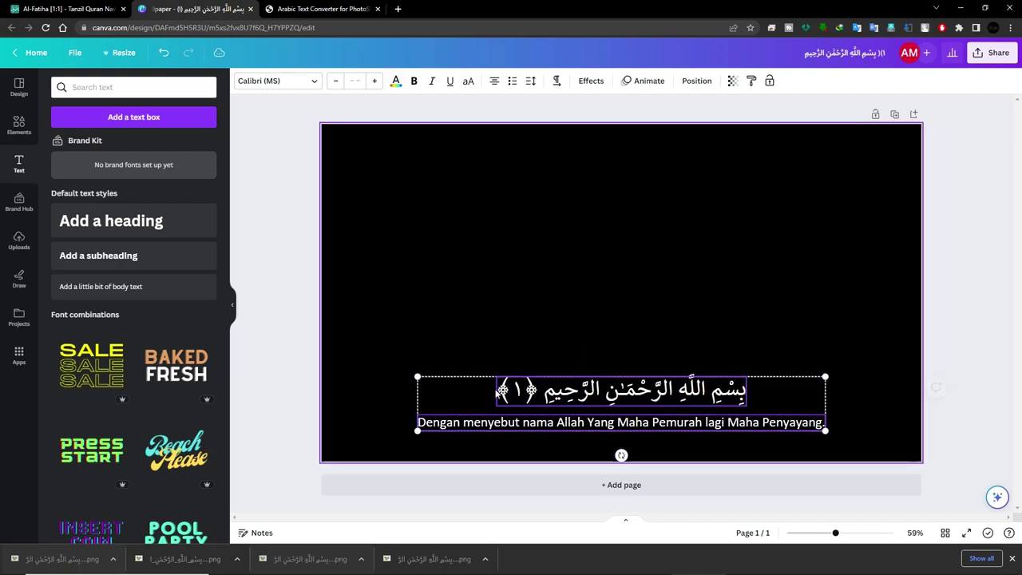
click(420, 381)
click(503, 390)
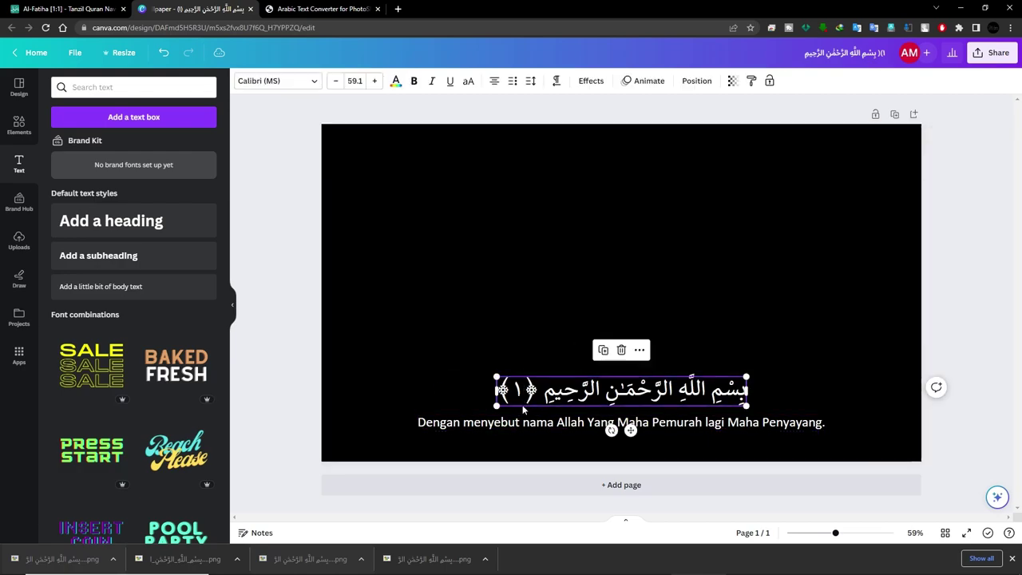
shift+click(525, 423)
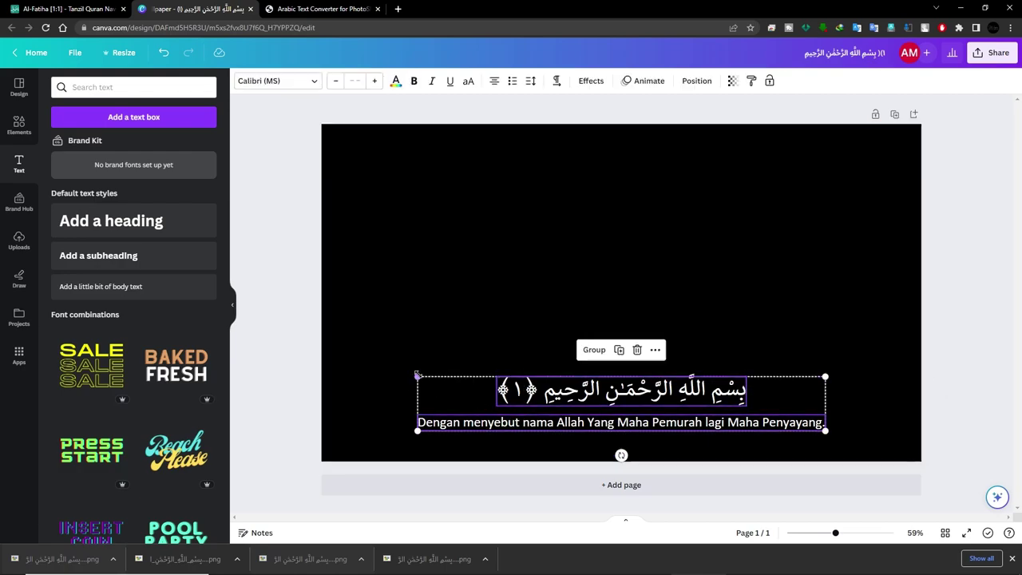
drag(417, 376, 432, 381)
click(525, 435)
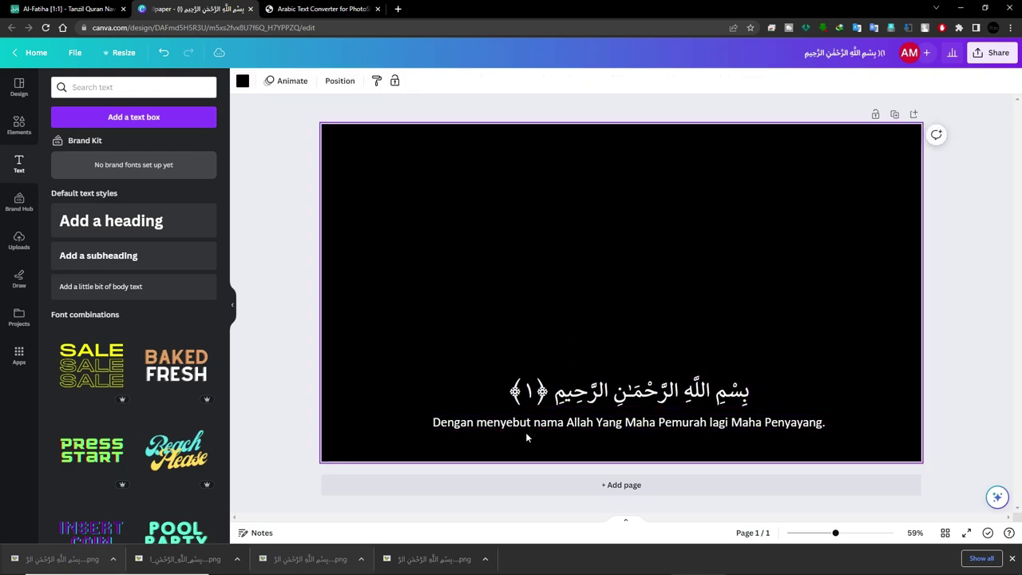
Duplicate the Indonesian translation line directly beneath itself and select the copy's text
click(531, 423)
click(541, 423)
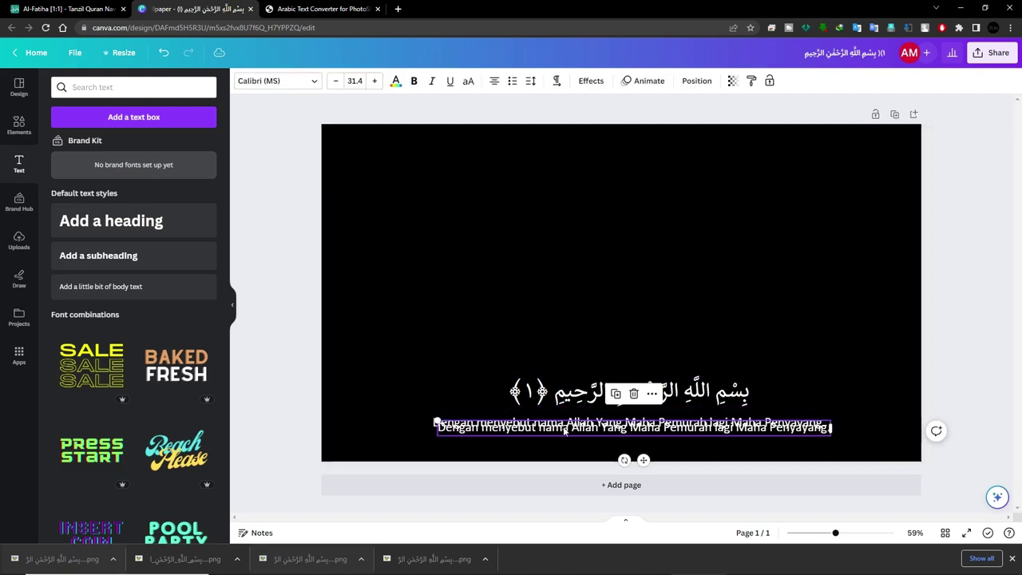
drag(556, 424, 562, 439)
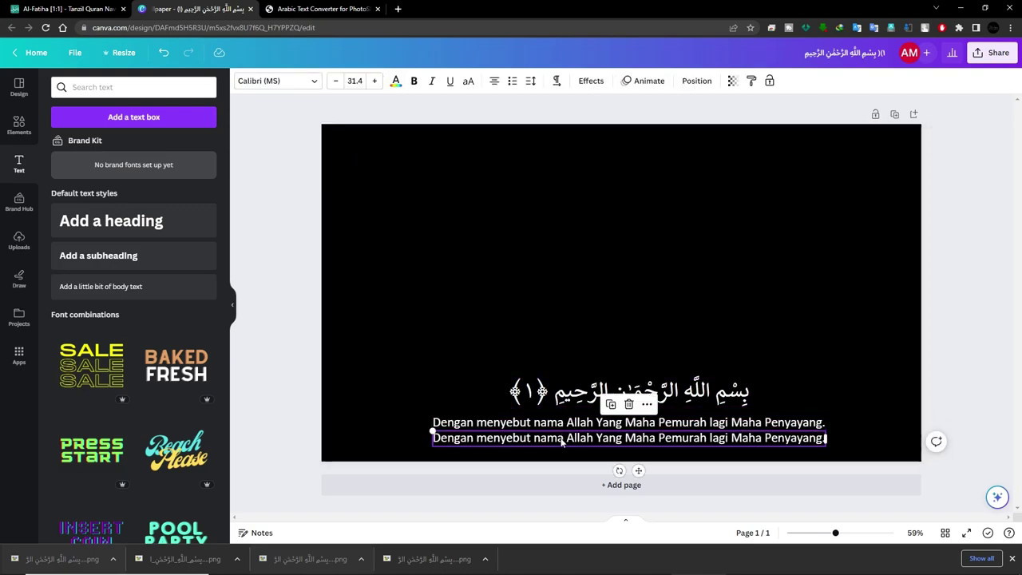
double_click(561, 438)
key(ctrl+Page_Up)
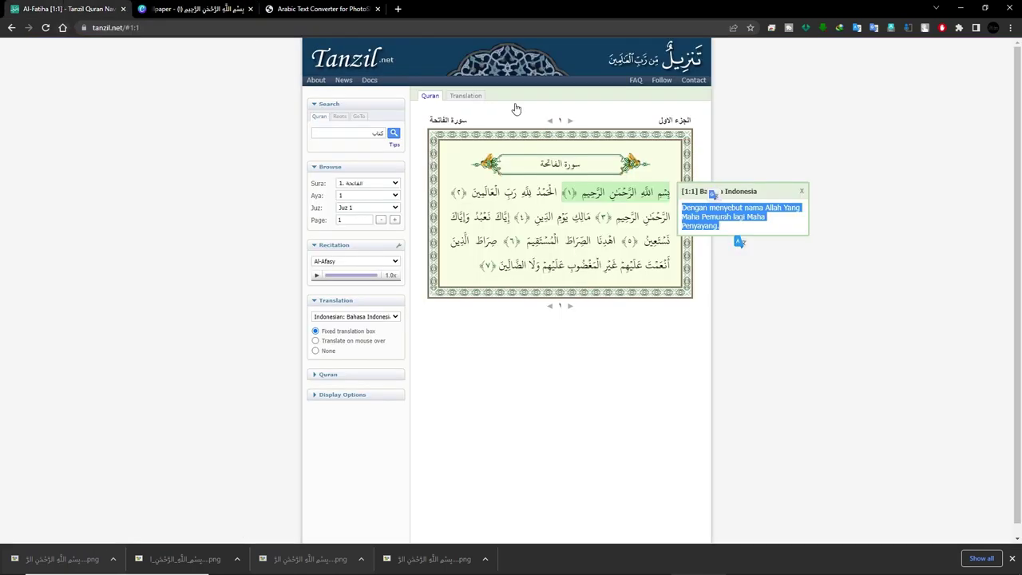
Switch Tanzil's translation to English: Ahmed Ali and copy the verse 1 translation text
click(382, 317)
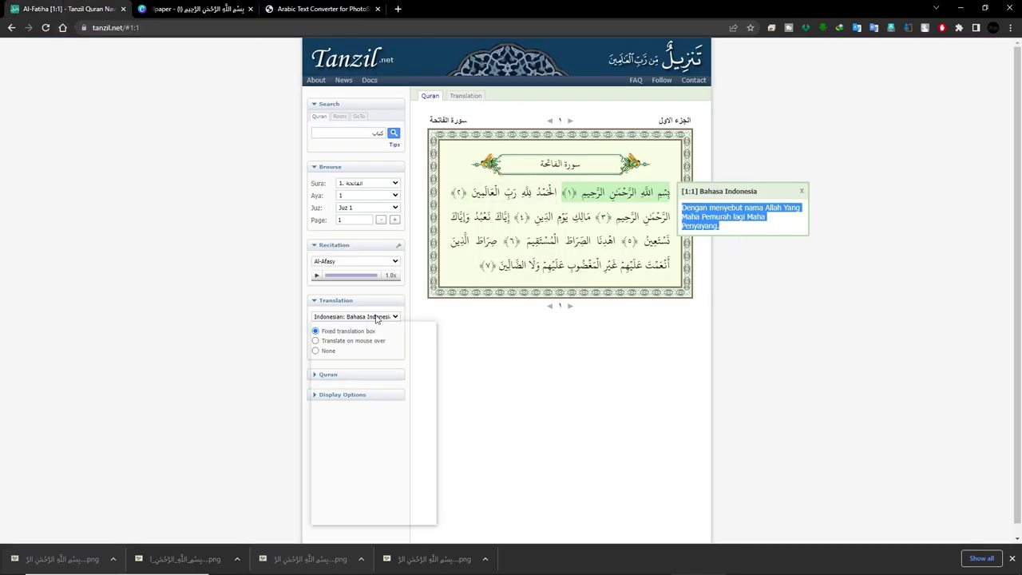
scroll(387, 415, down, 1)
scroll(386, 415, down, 1)
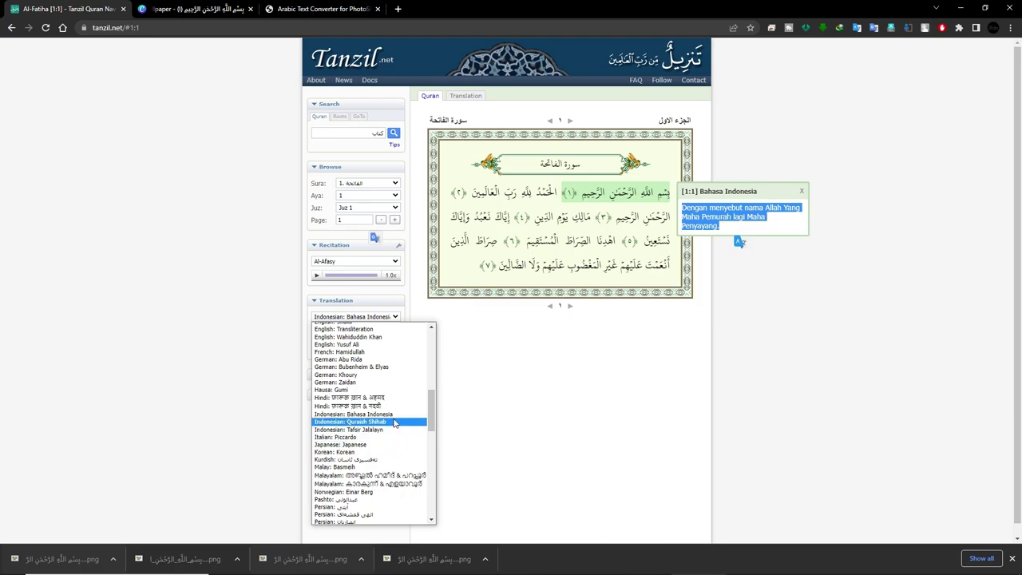
scroll(387, 389, up, 2)
scroll(388, 367, up, 3)
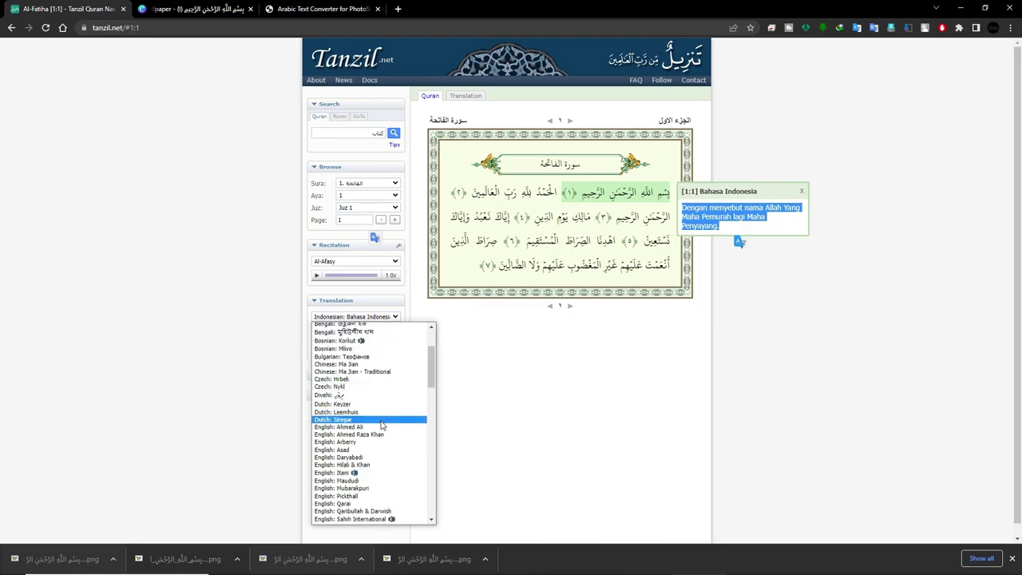
click(384, 428)
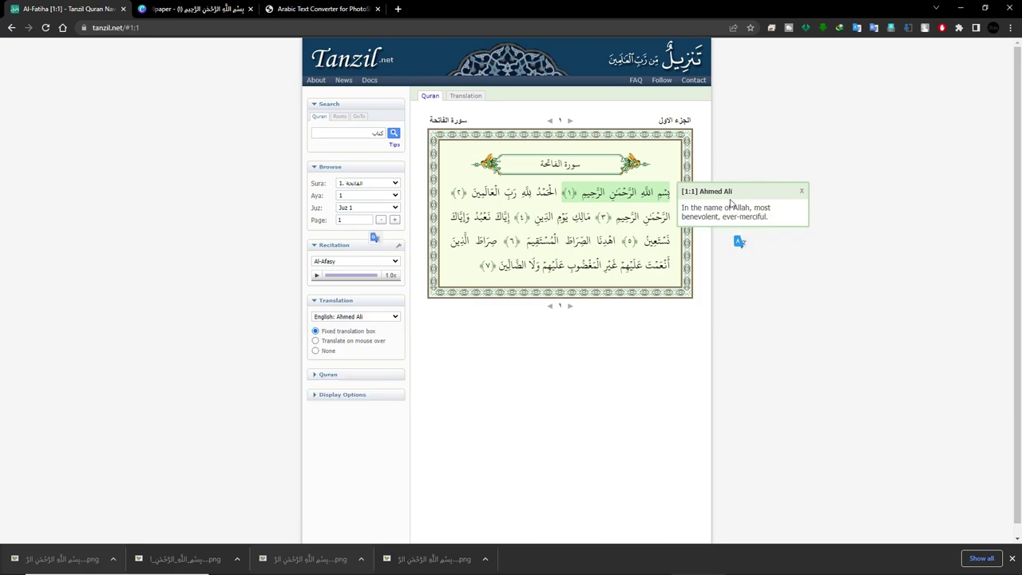
triple_click(725, 218)
key(ctrl+c)
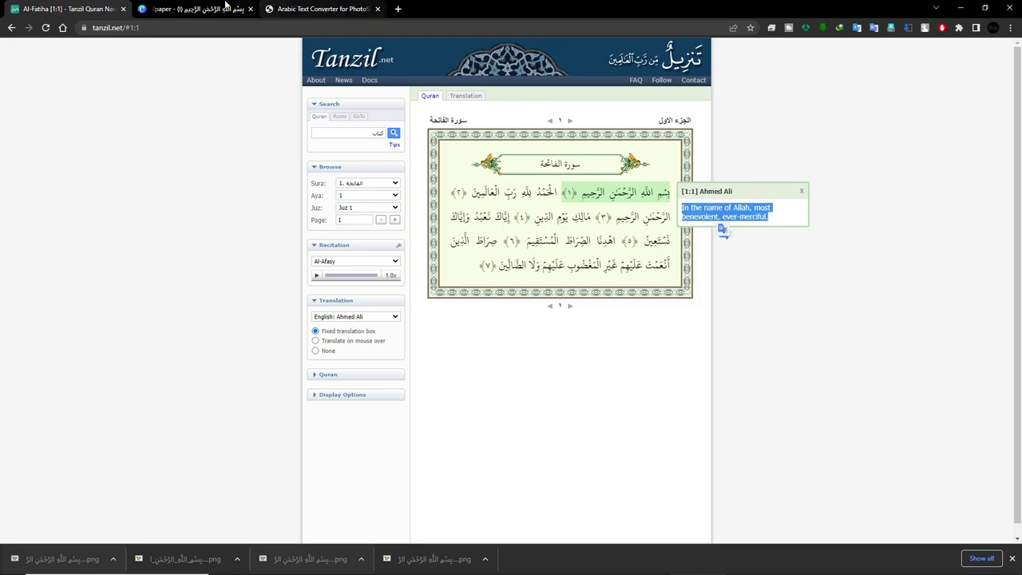
key(ctrl+Tab)
Paste the English translation into the copied line and select that text box
key(ctrl+v)
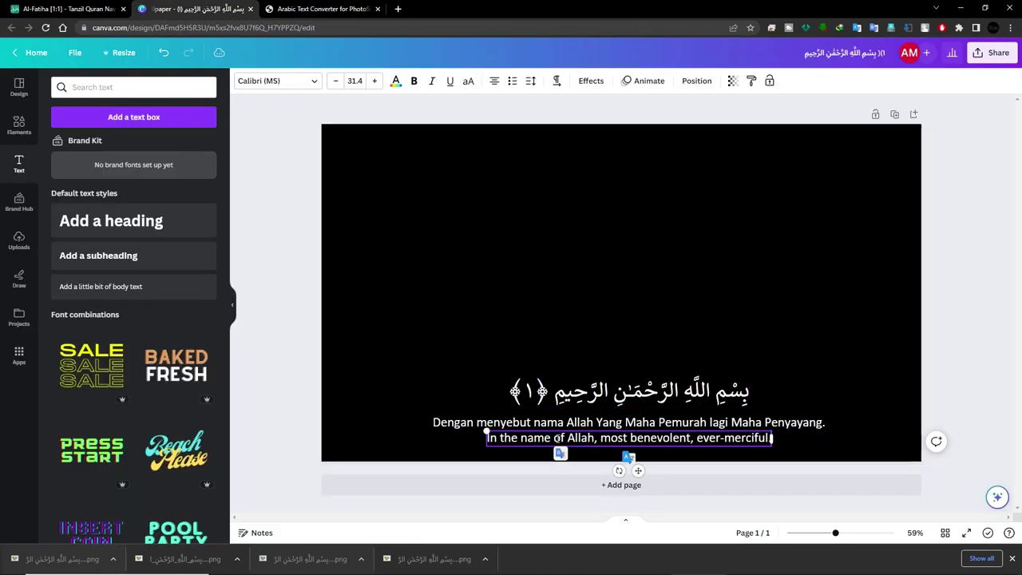
click(581, 342)
click(584, 441)
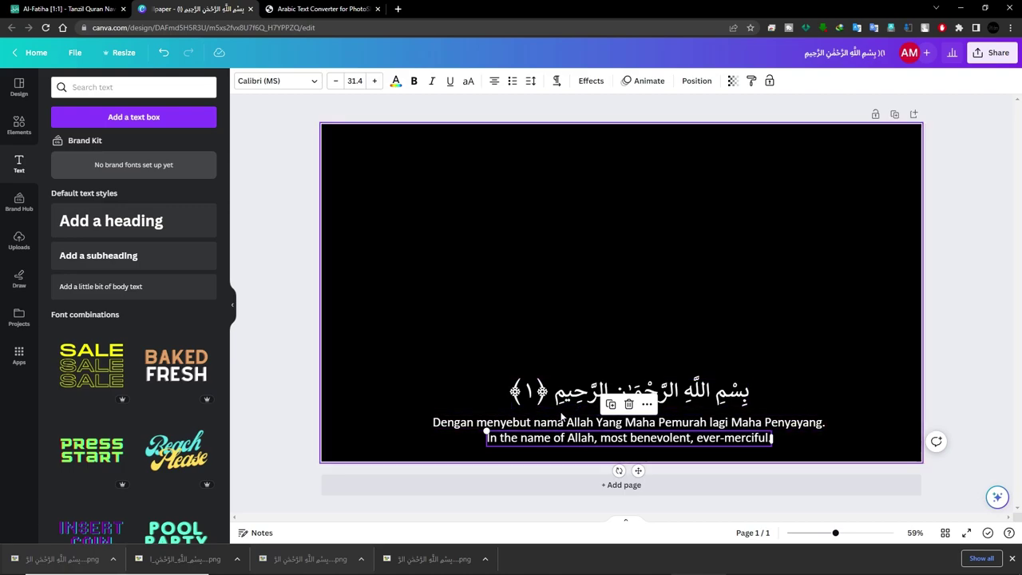
Colour the English translation line golden orange, #D49200
click(396, 80)
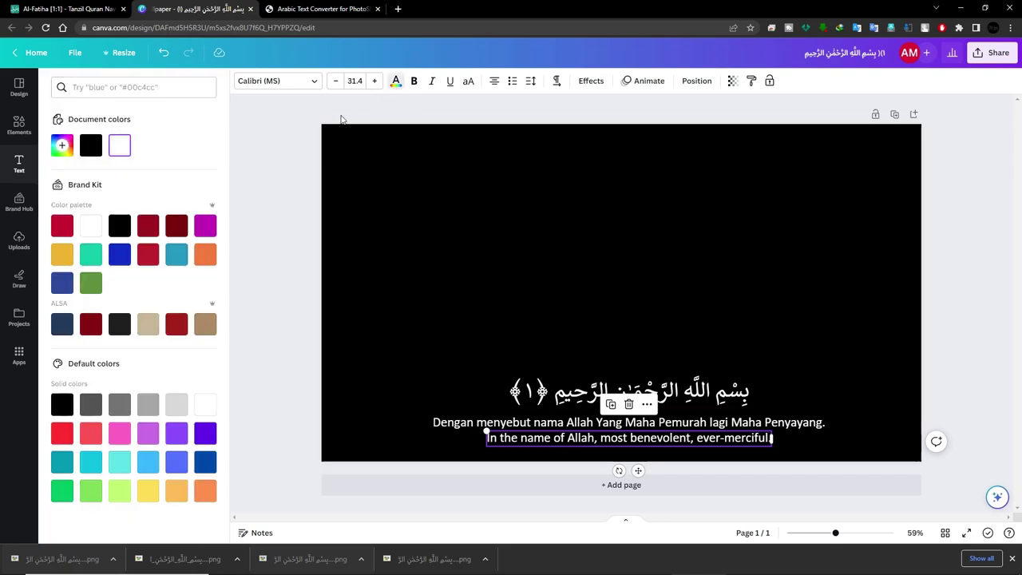
click(67, 254)
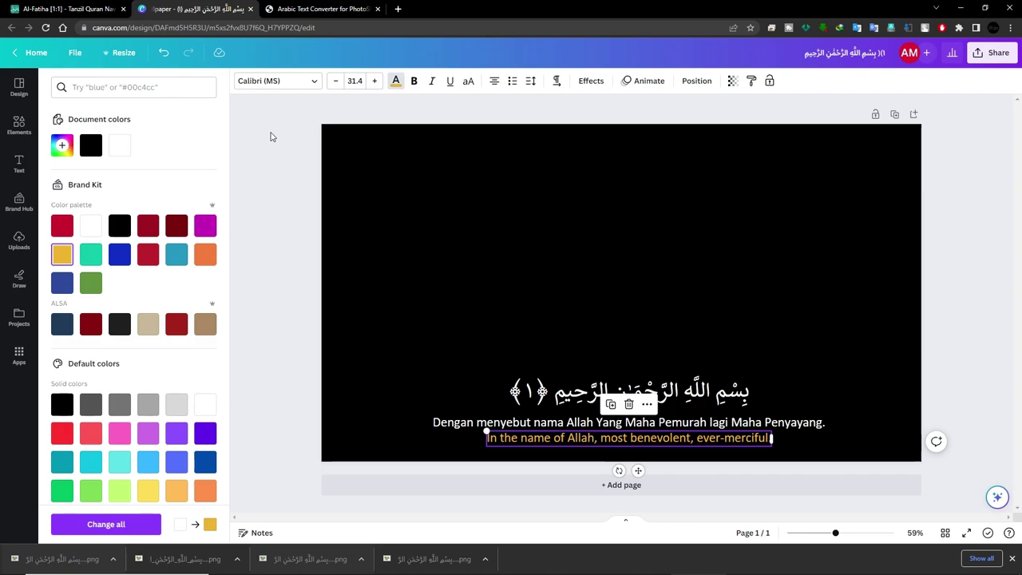
click(62, 144)
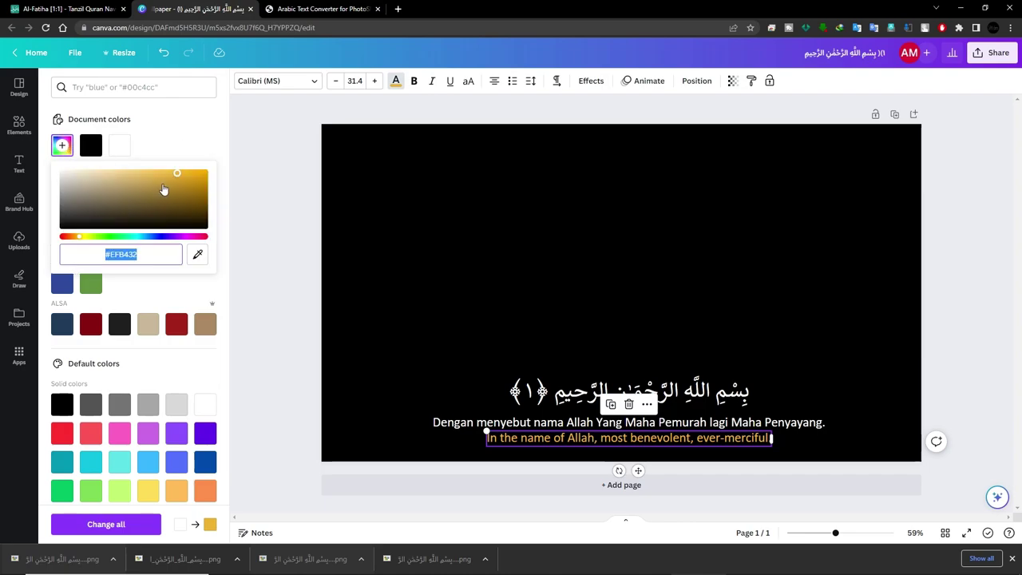
drag(176, 173, 227, 183)
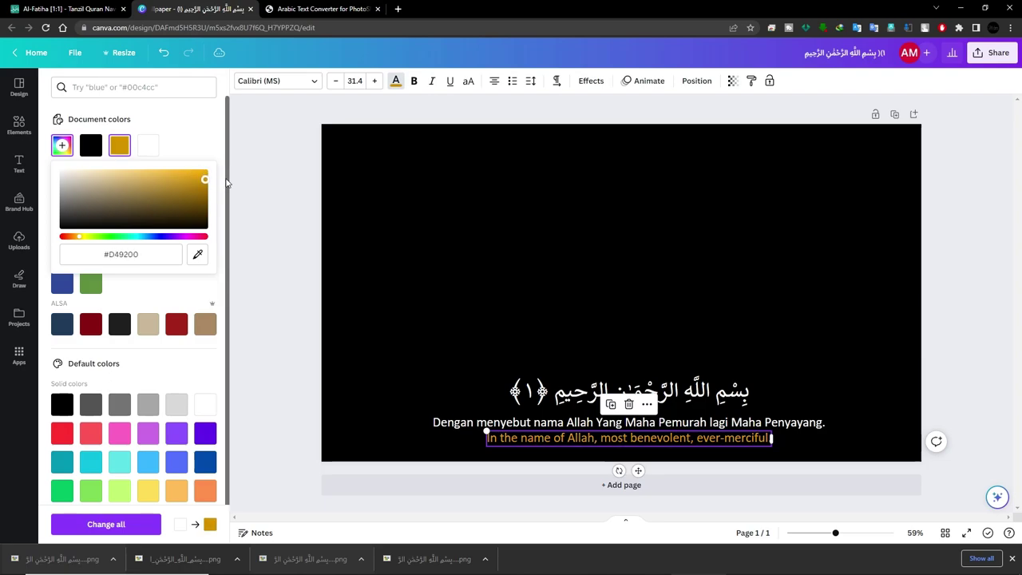
click(267, 151)
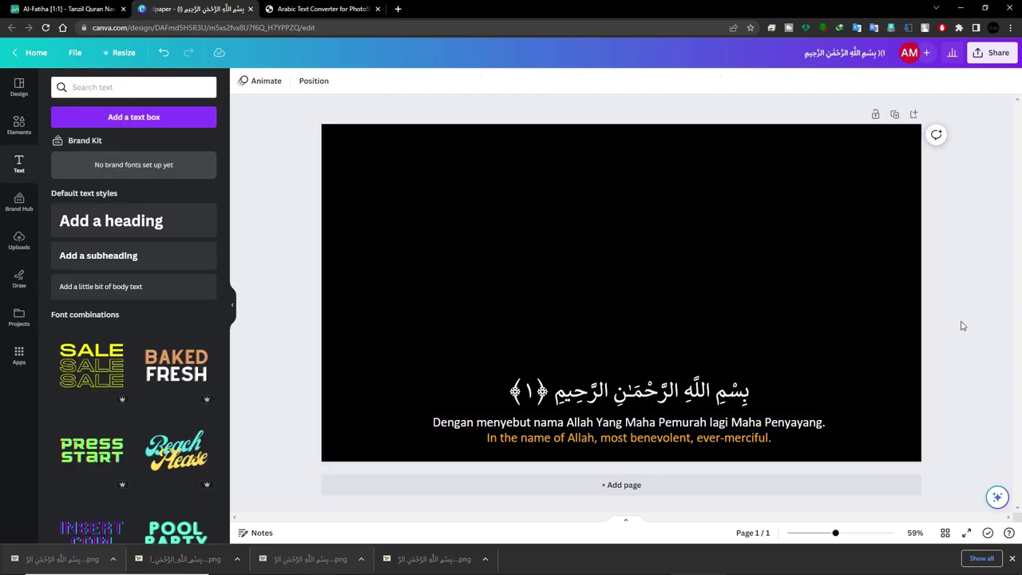
Export the three-line Bismillah design from Canva as a PNG file, then return to CapCut
click(998, 52)
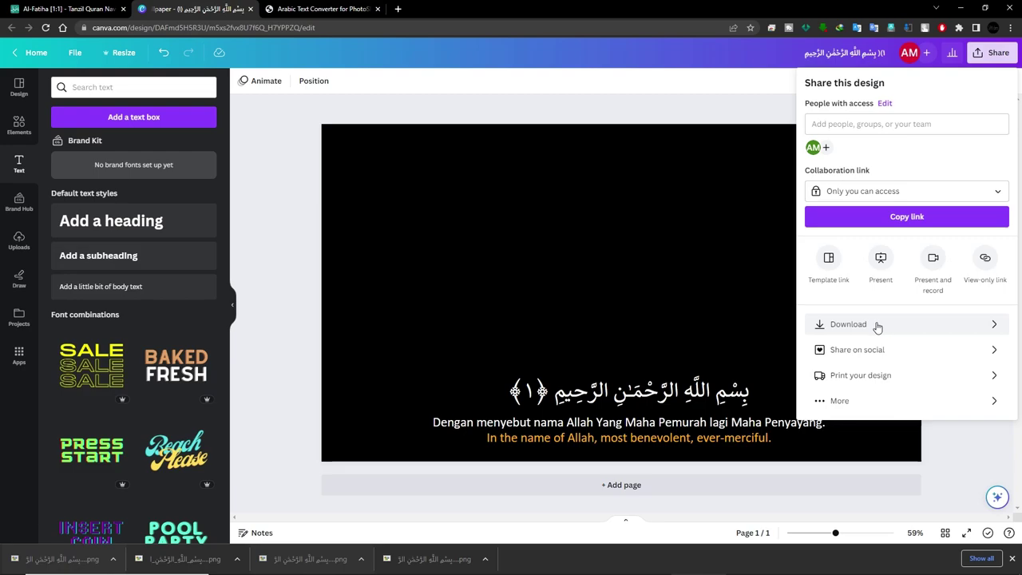
click(833, 325)
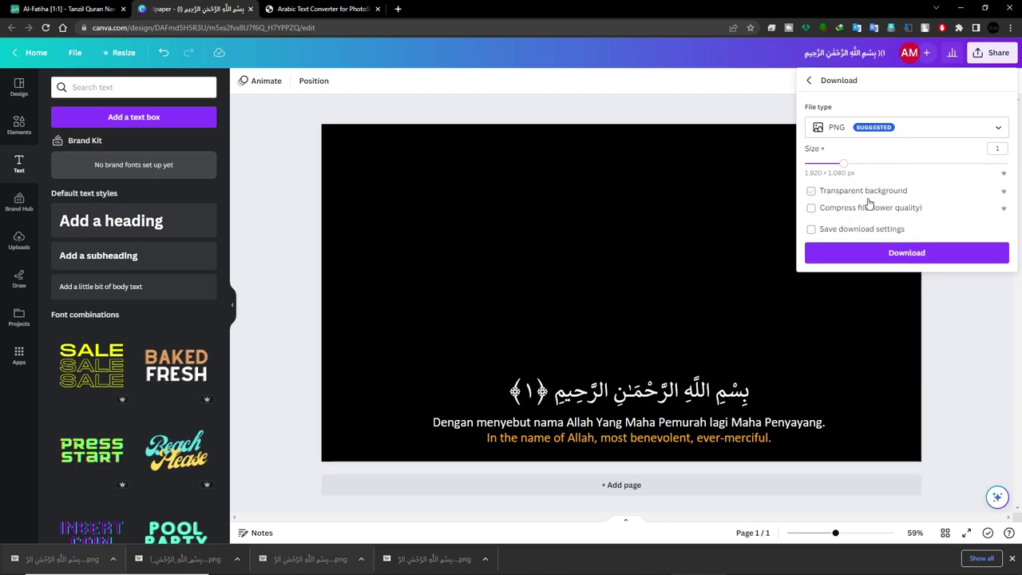
click(872, 254)
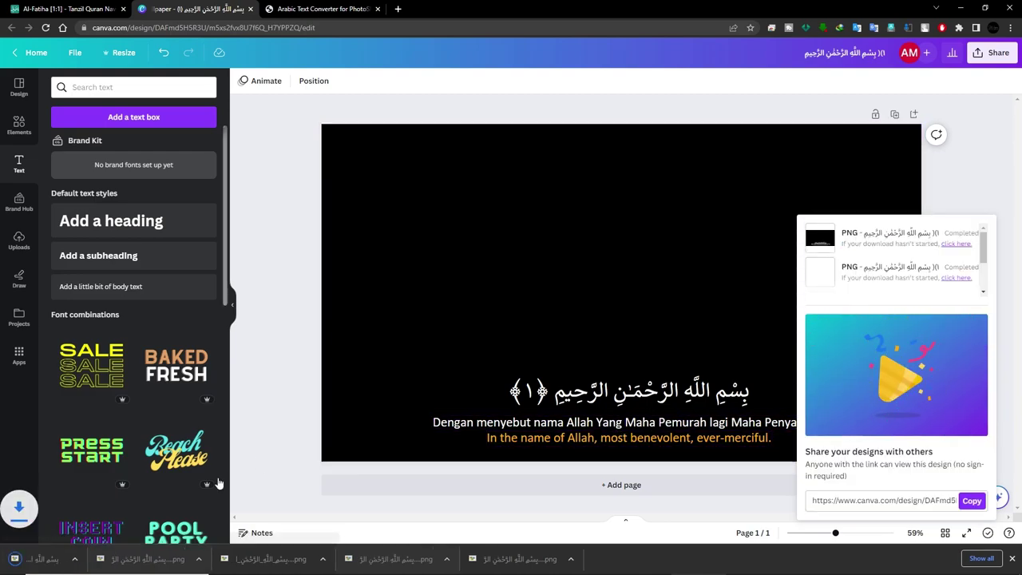
key(alt+Tab)
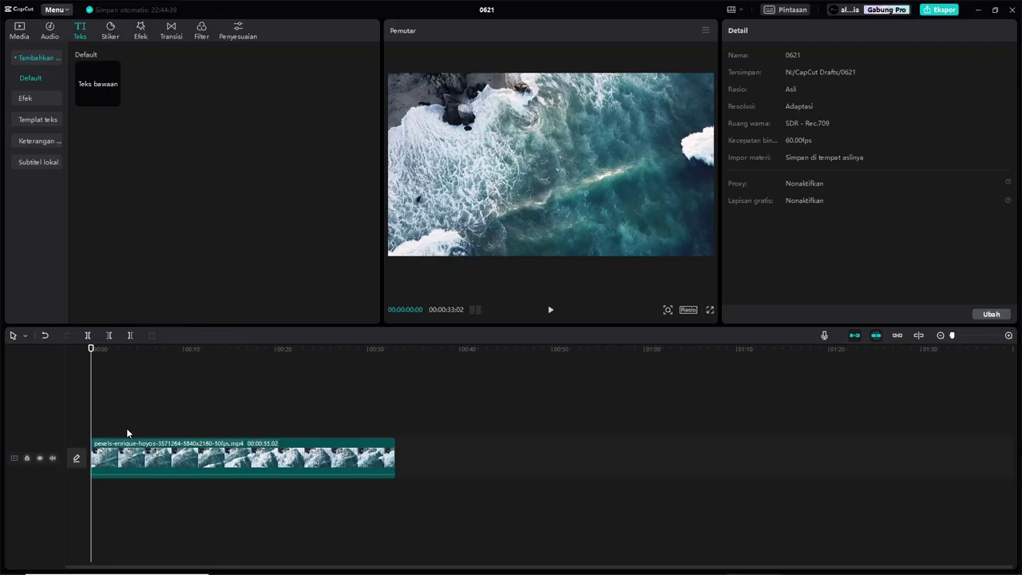
Place the downloaded Bismillah PNG on a track above the ocean video
drag(182, 370, 125, 428)
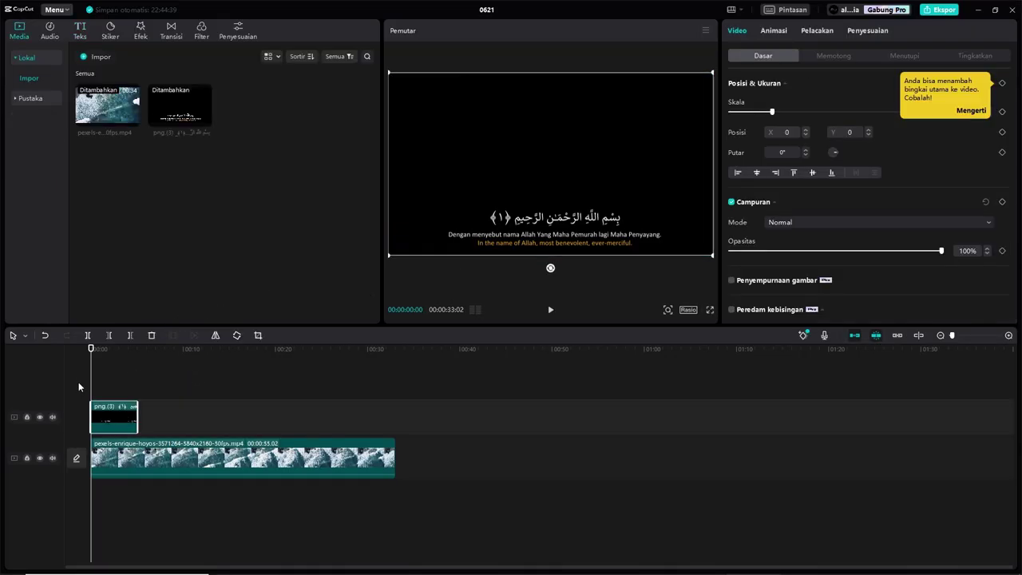
drag(96, 348, 106, 349)
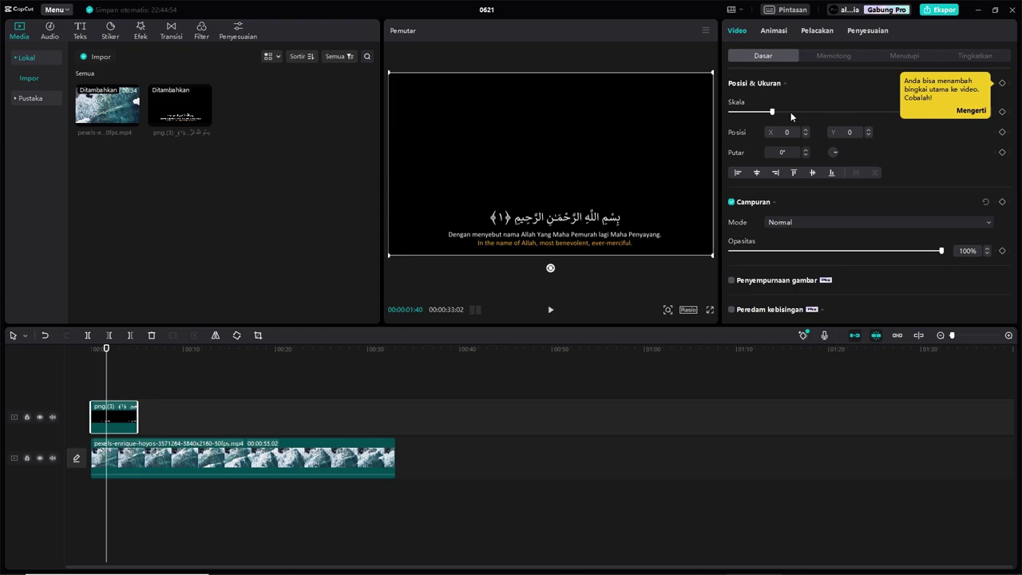
scroll(795, 148, down, 1)
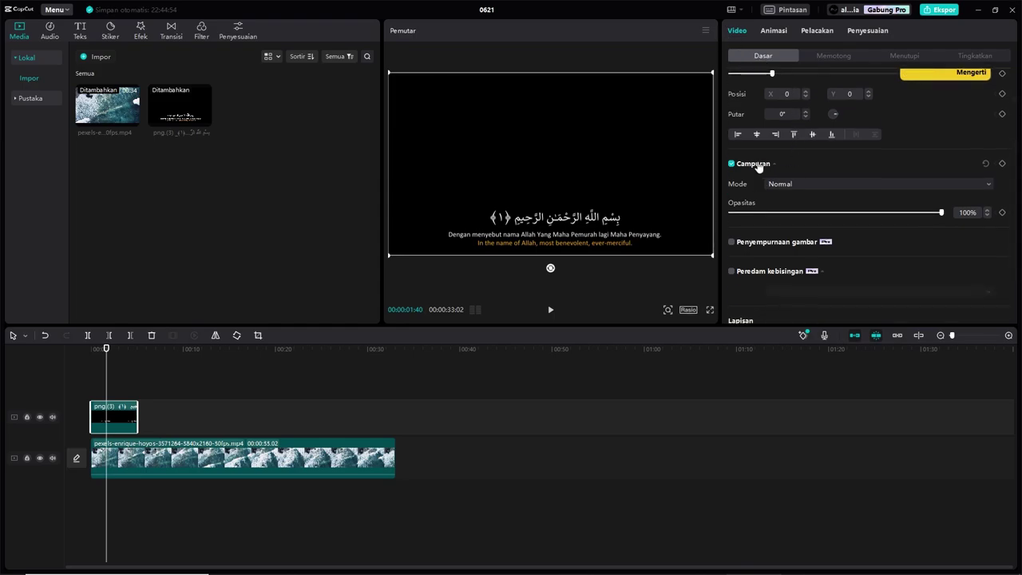
scroll(755, 176, up, 1)
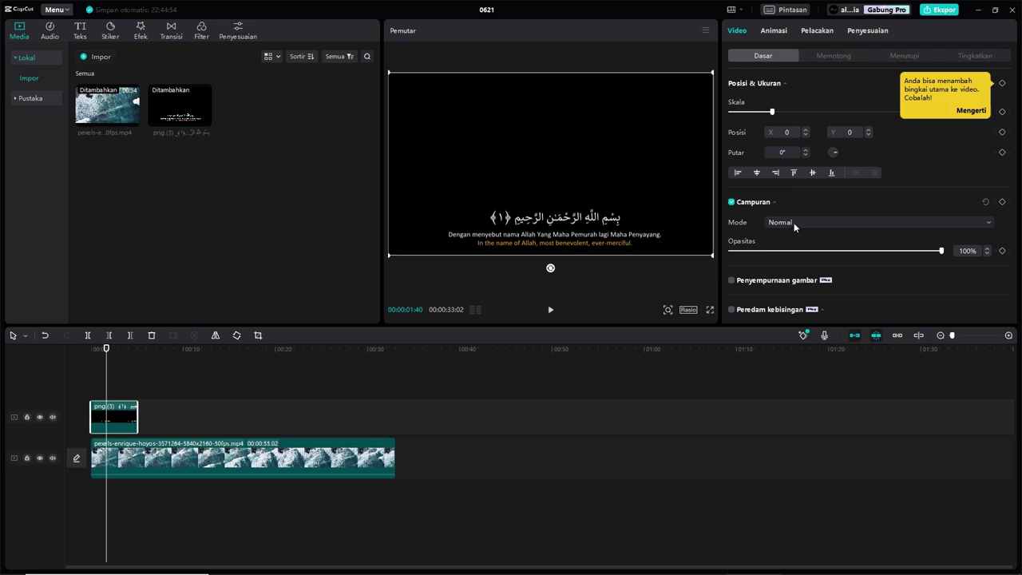
Set the PNG clip's Campuran blend mode to Layar after briefly trying Mencerahkan
click(794, 227)
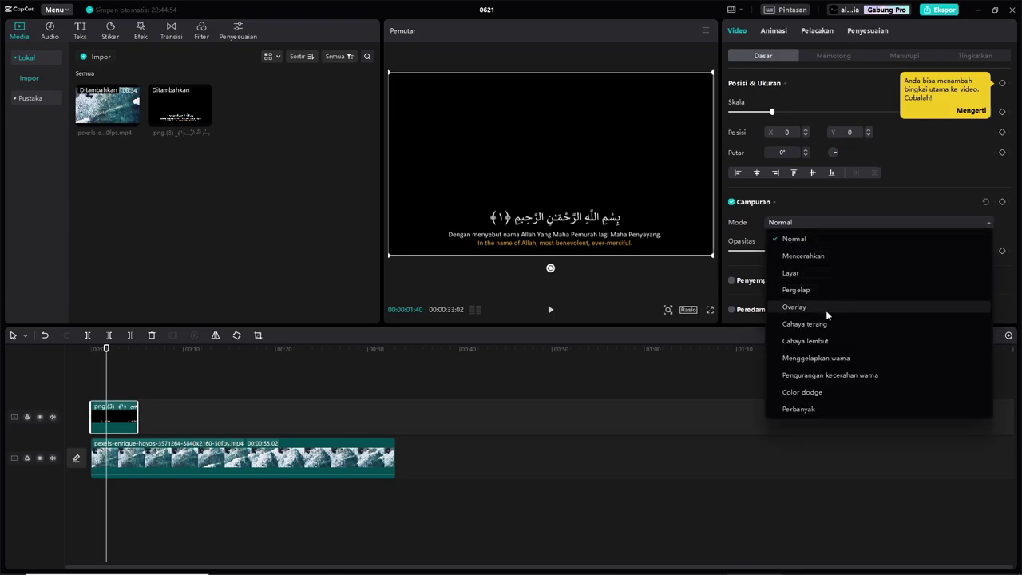
click(840, 260)
click(798, 227)
click(791, 273)
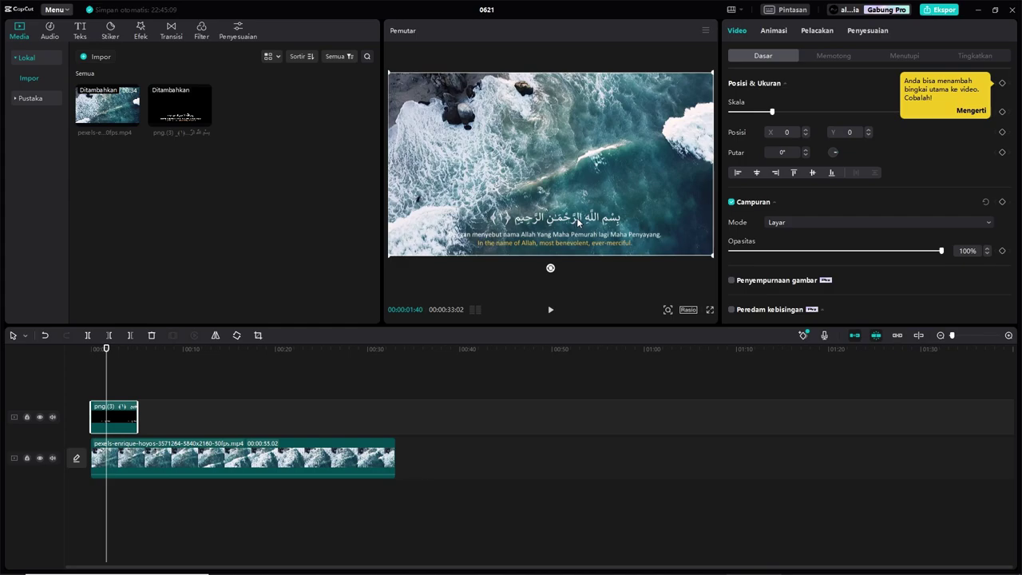
click(710, 310)
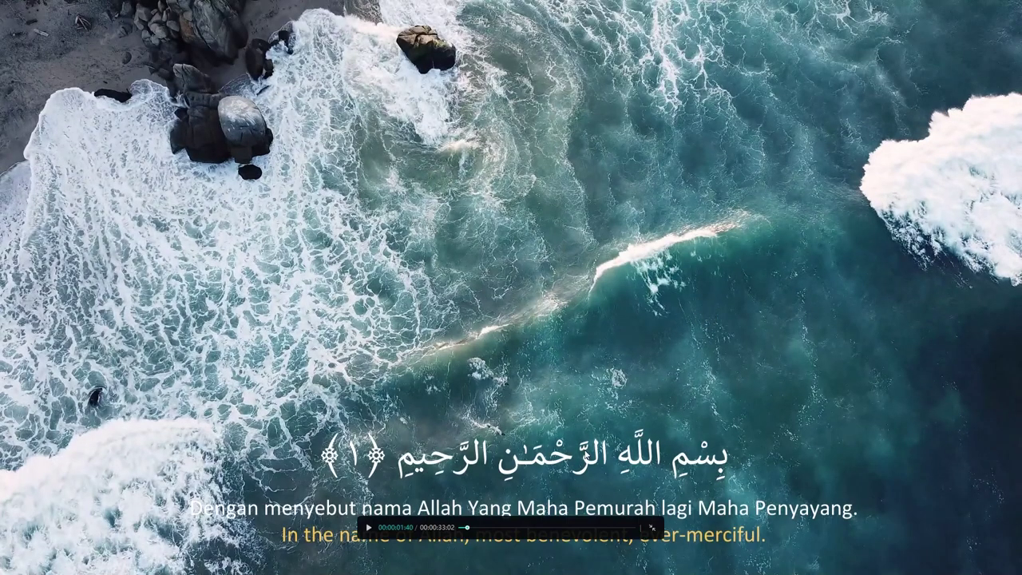
click(652, 528)
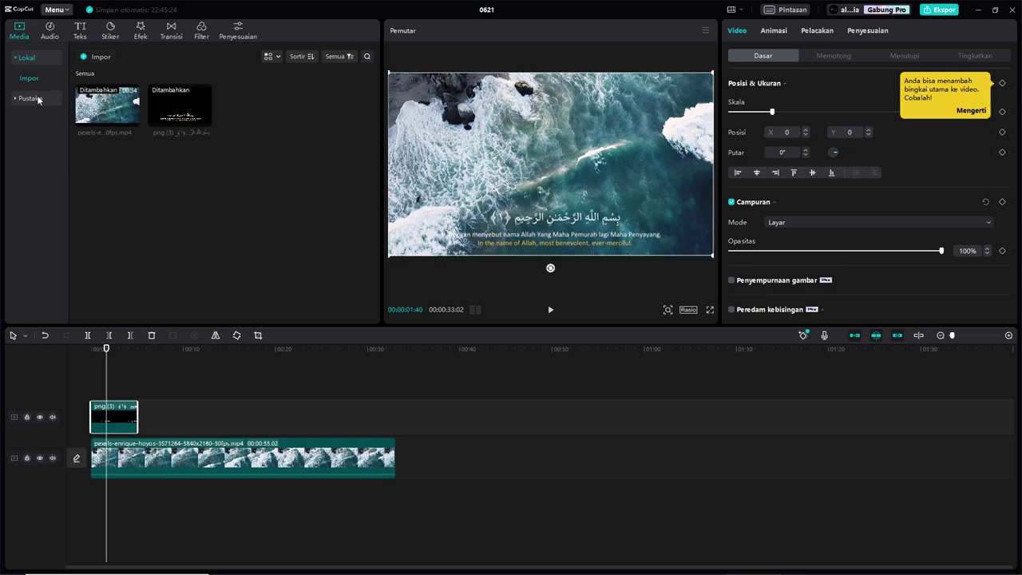
Add the black Hitam Putih library clip on its own track above the ocean video
click(37, 99)
click(206, 99)
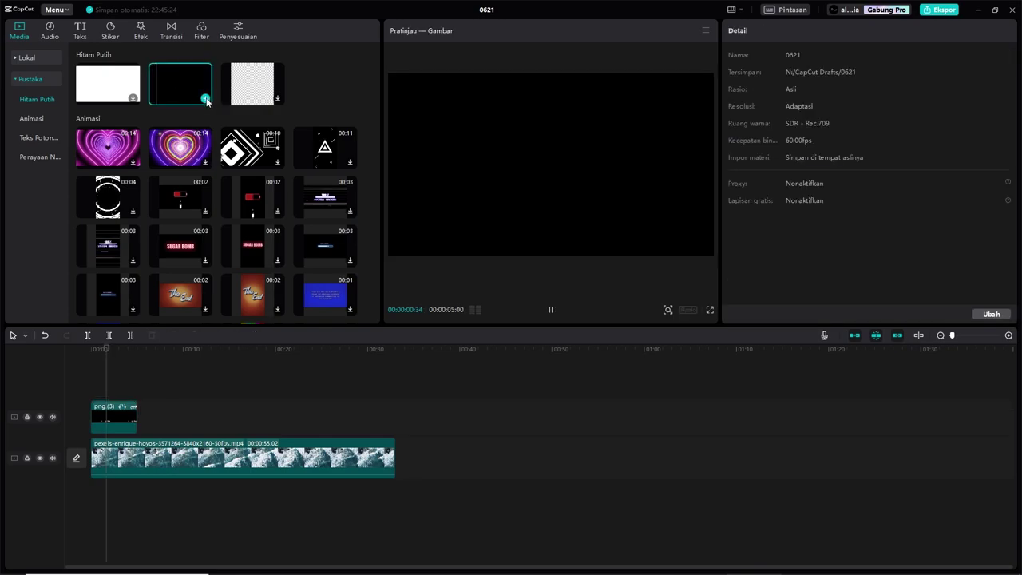
click(205, 99)
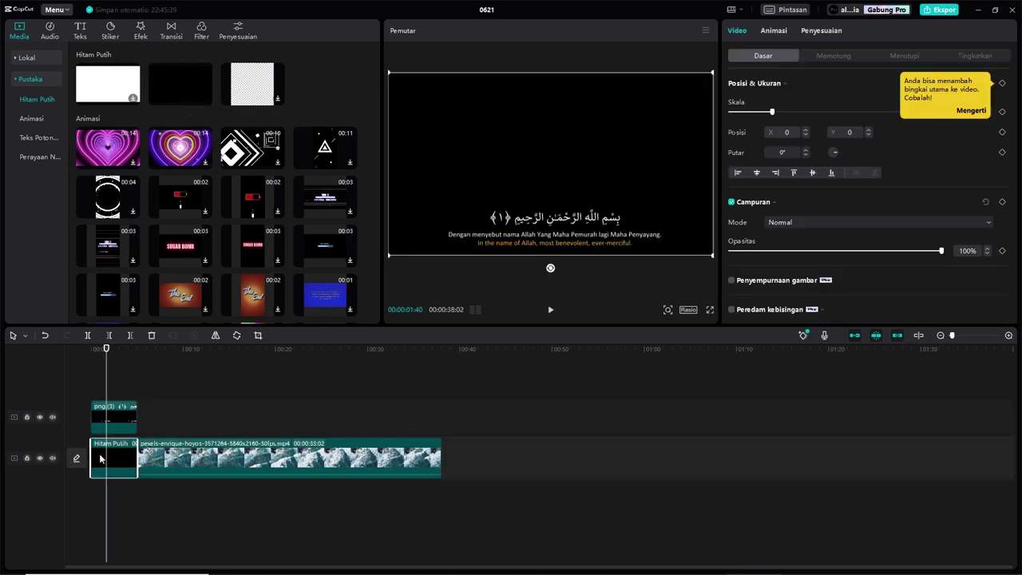
drag(100, 457, 110, 421)
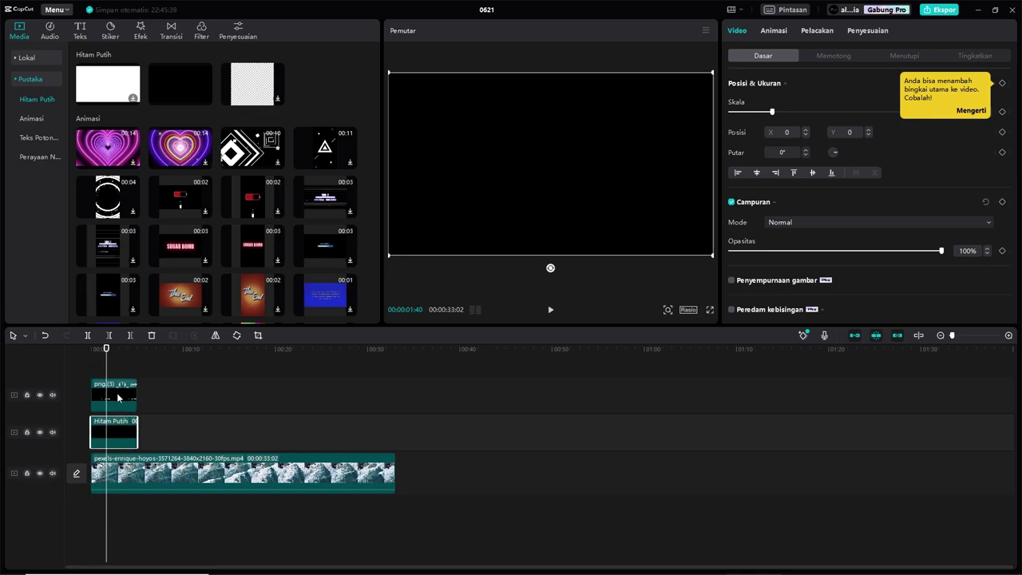
Move the Bismillah PNG clip to Lapisan 2, then select the black clip
click(118, 395)
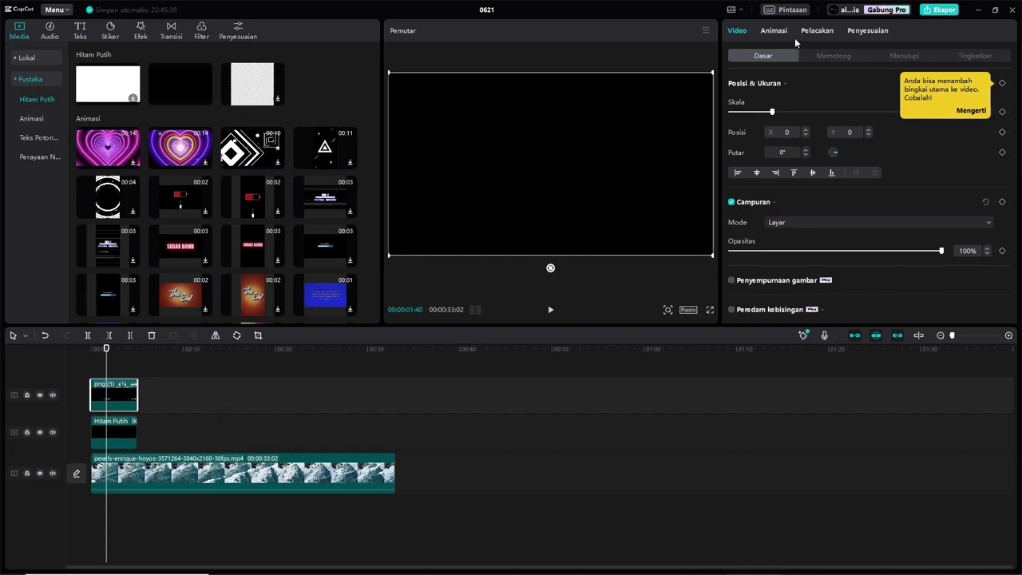
scroll(847, 232, down, 3)
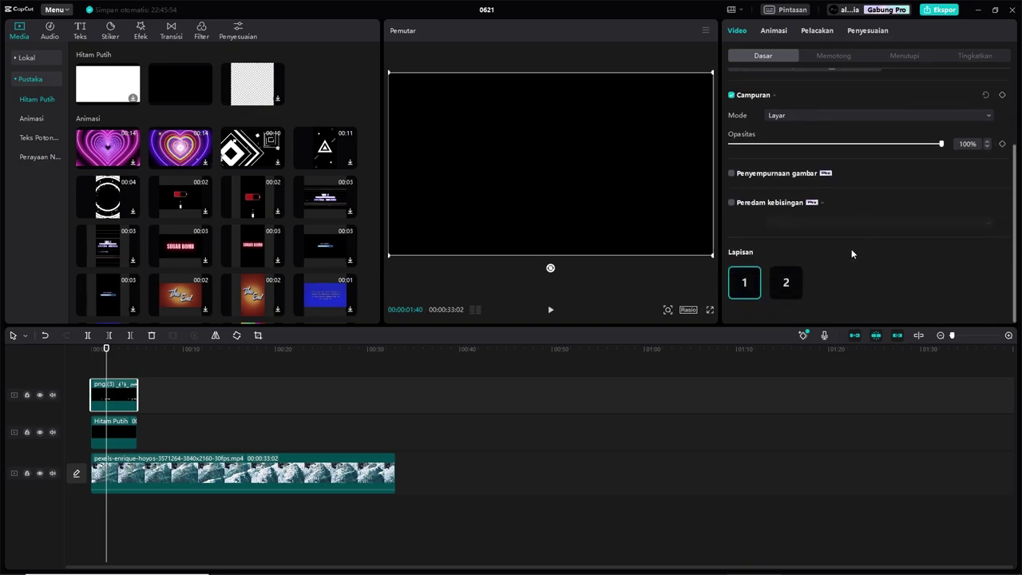
click(783, 287)
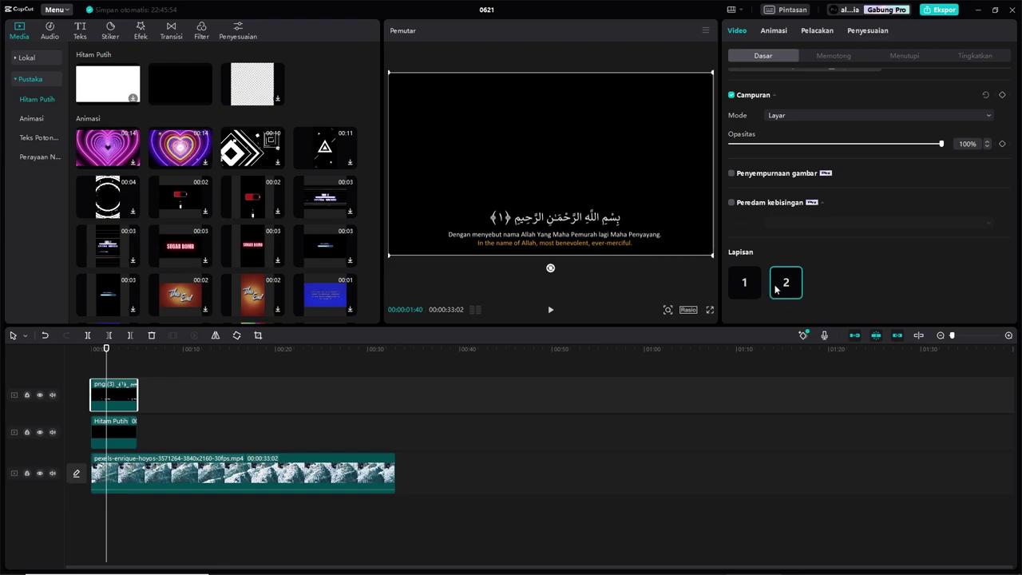
click(113, 433)
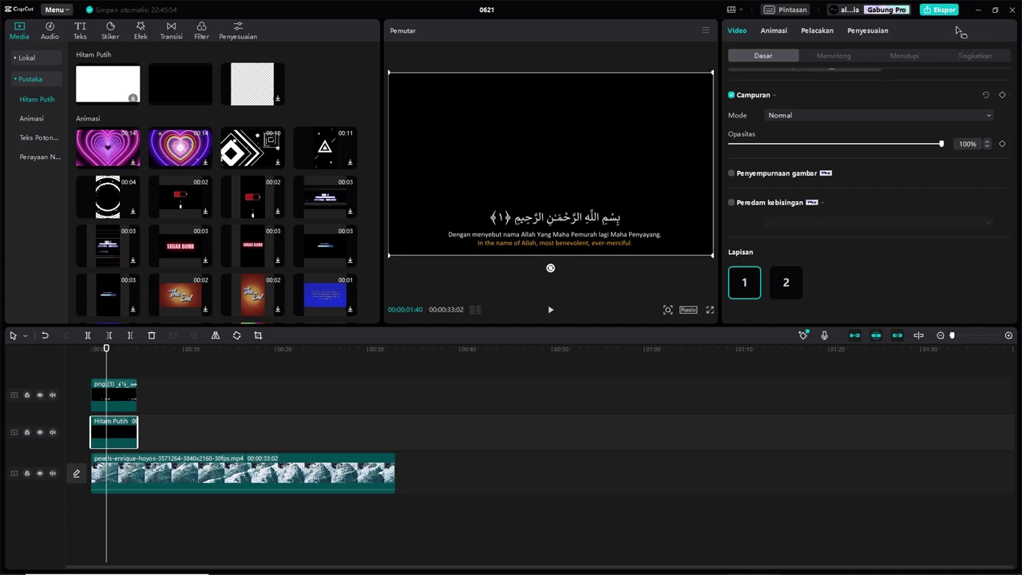
scroll(861, 107, up, 2)
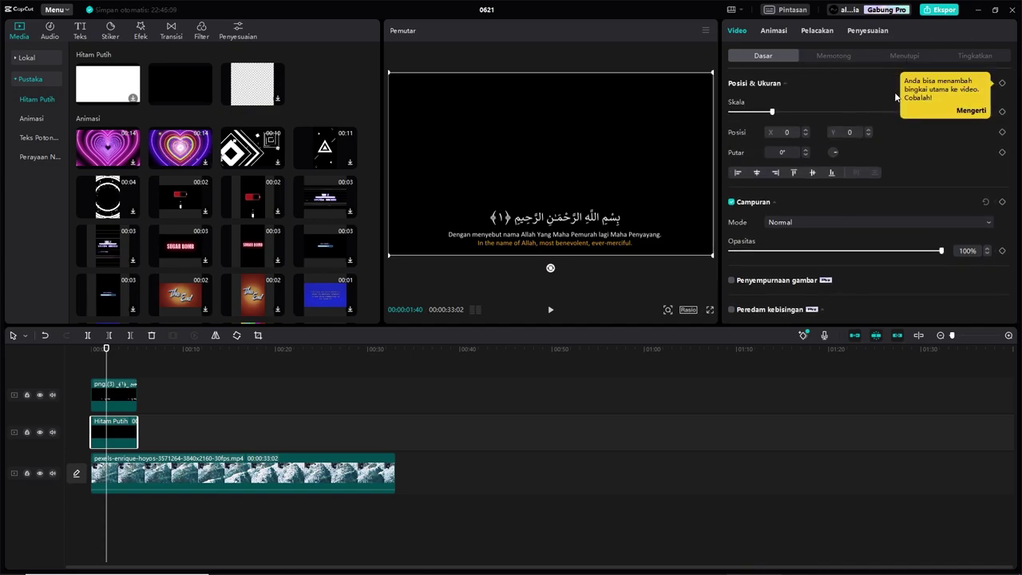
scroll(899, 80, down, 2)
Give the black clip a Bagi mask rotated 180°, feather 30, with the line at Y −160
click(901, 61)
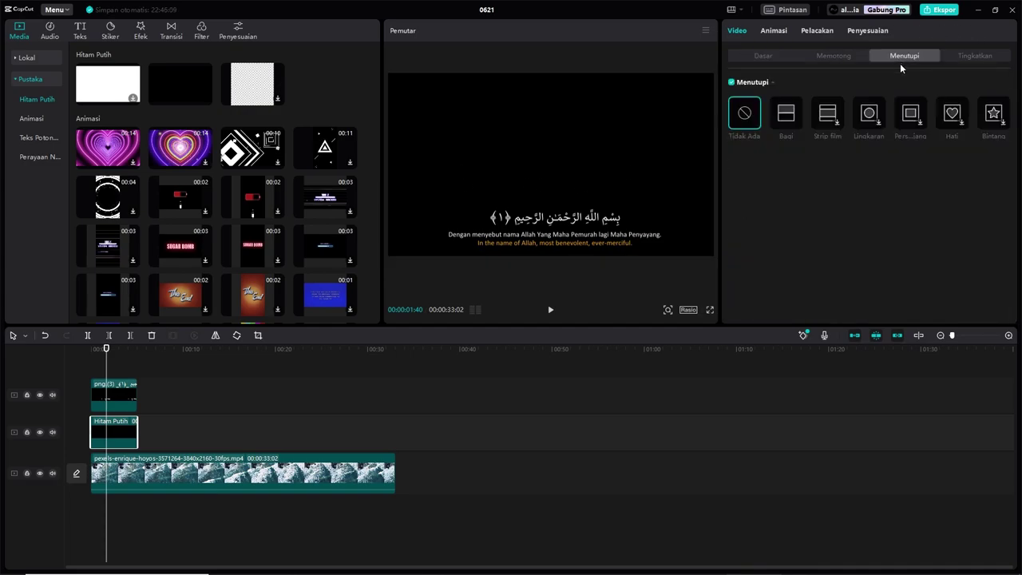
click(786, 116)
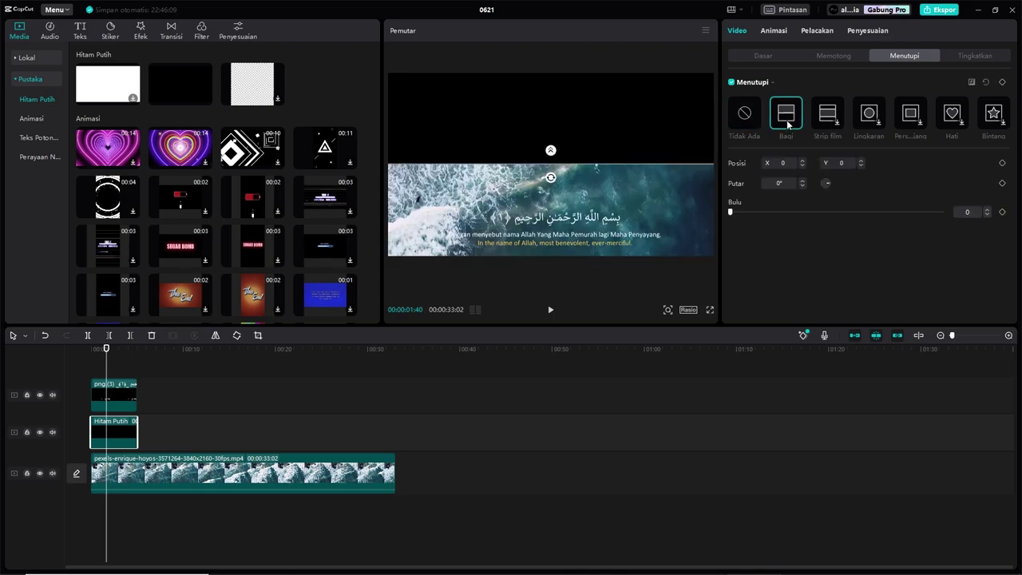
mouse_move(552, 178)
mouse_down()
mouse_move(536, 168)
mouse_move(551, 151)
mouse_up()
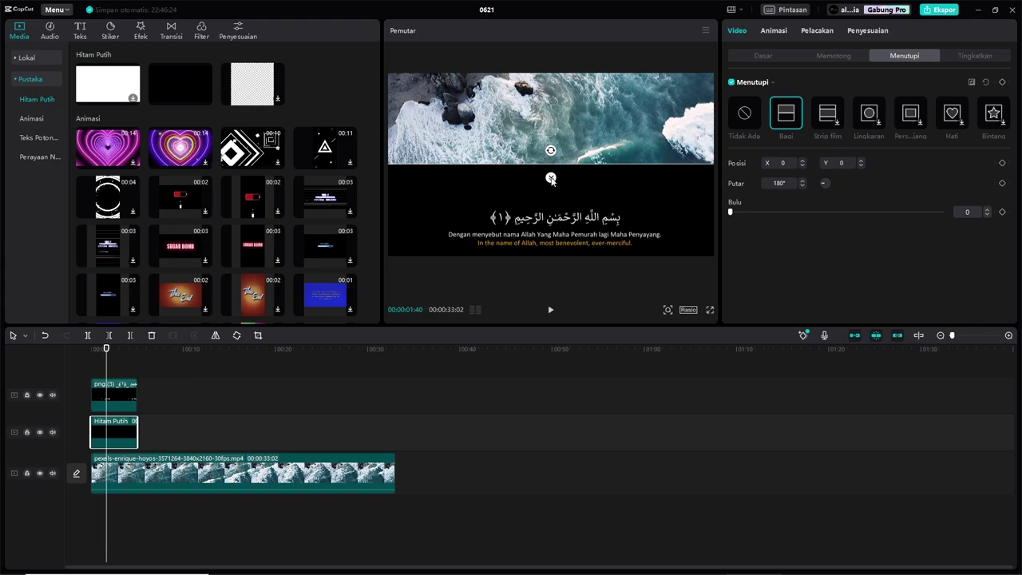
drag(552, 177, 551, 191)
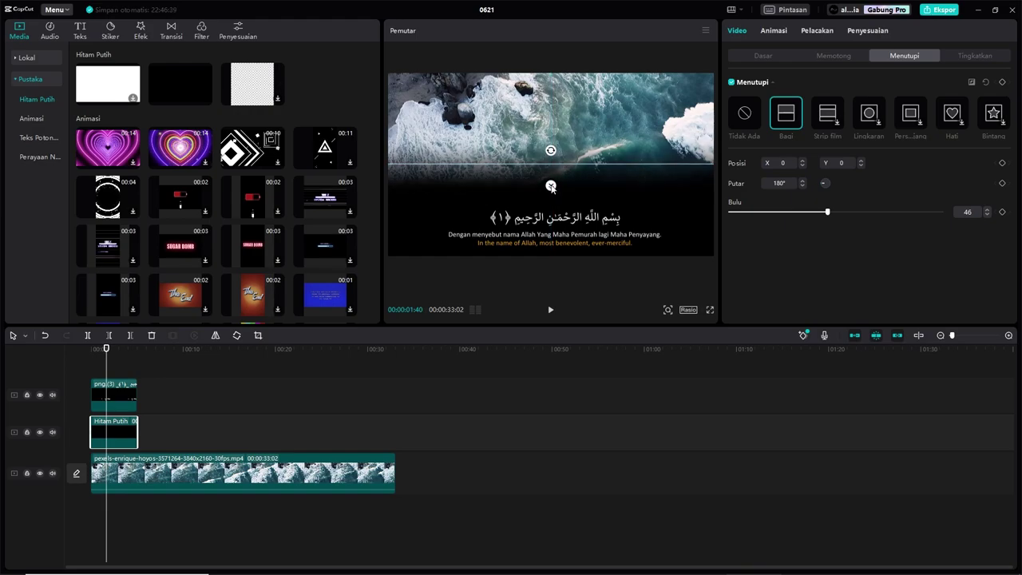
drag(551, 186, 601, 218)
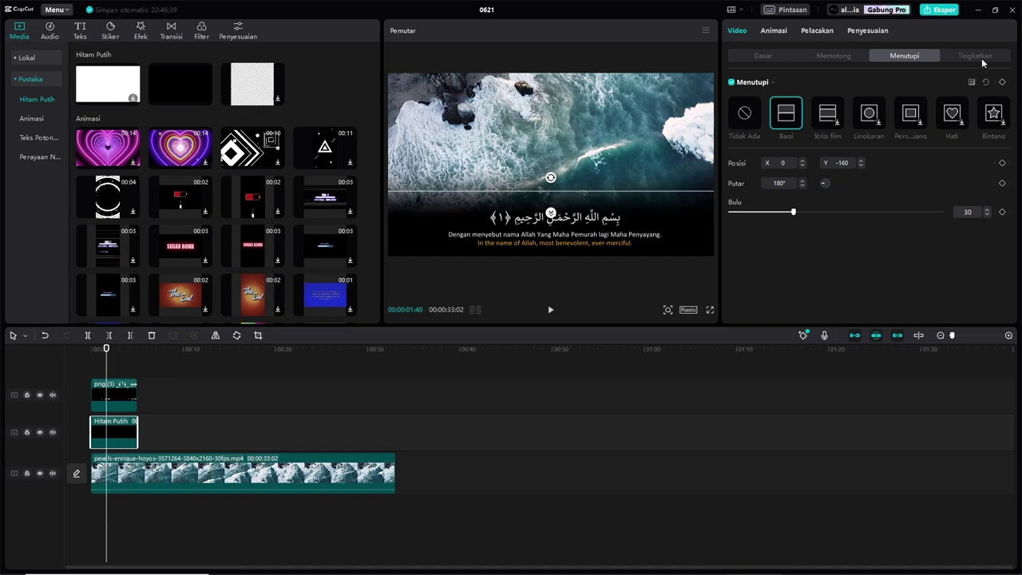
click(757, 55)
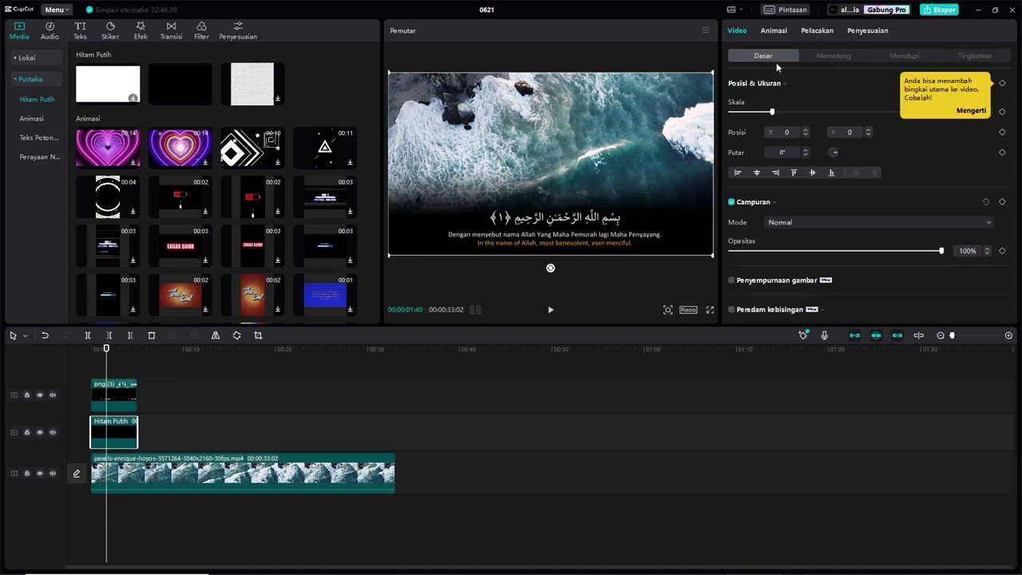
Lower the Hitam Putih clip's opacity to about 77% and play from the start
drag(942, 252, 882, 253)
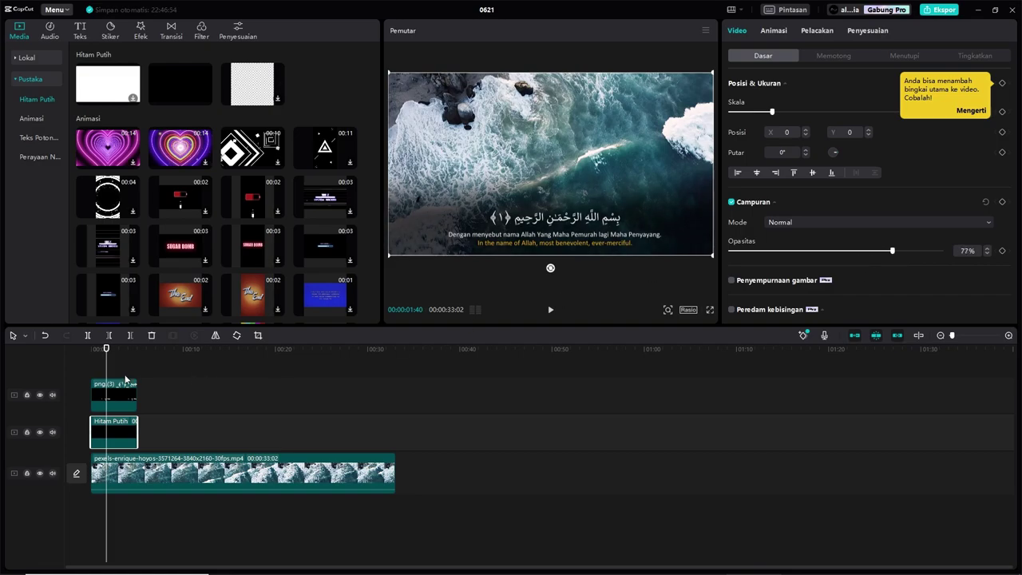
click(91, 343)
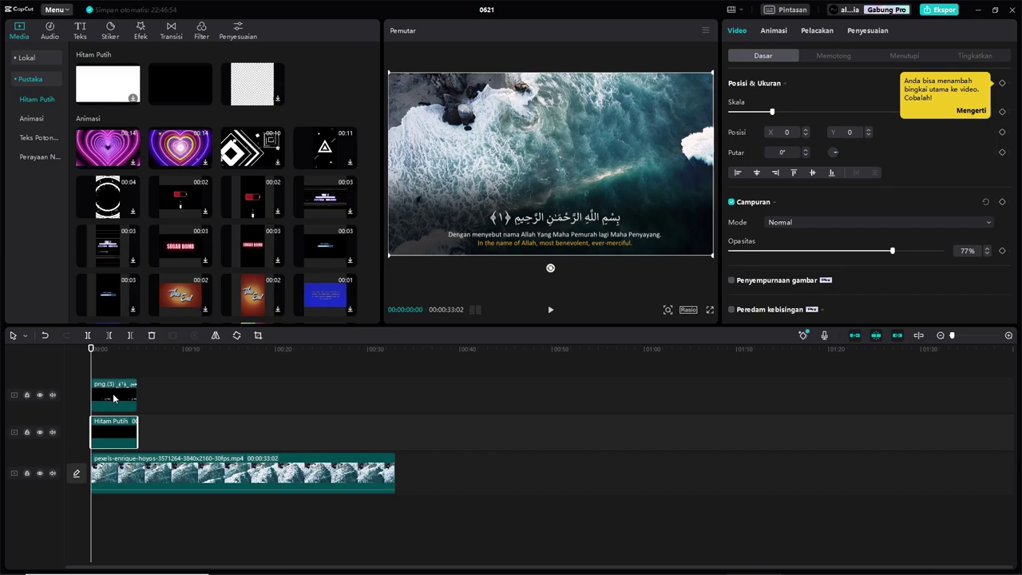
key(space)
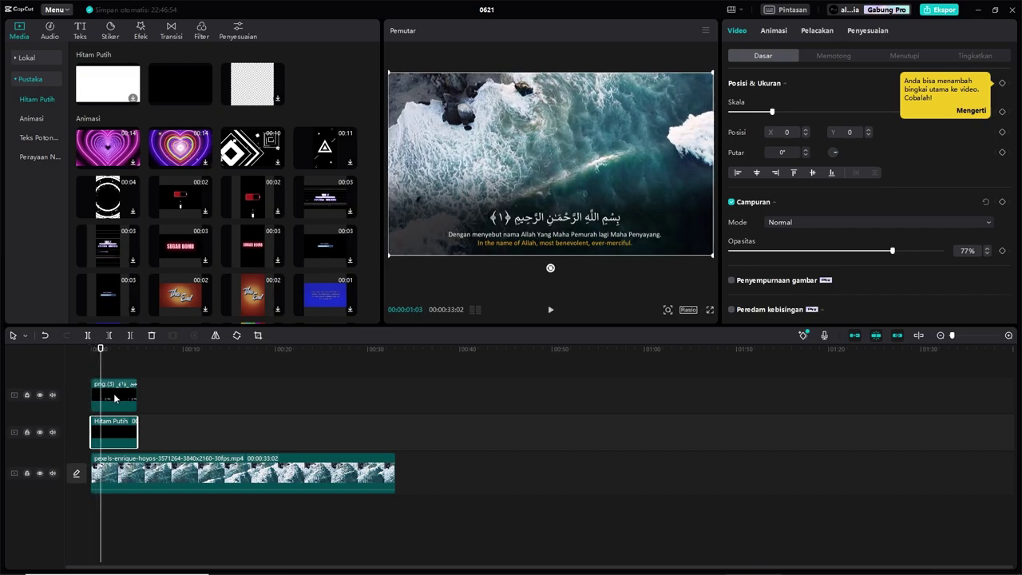
Start the Bismillah clip slightly later, shorten its end, and show its entrance animations
click(97, 391)
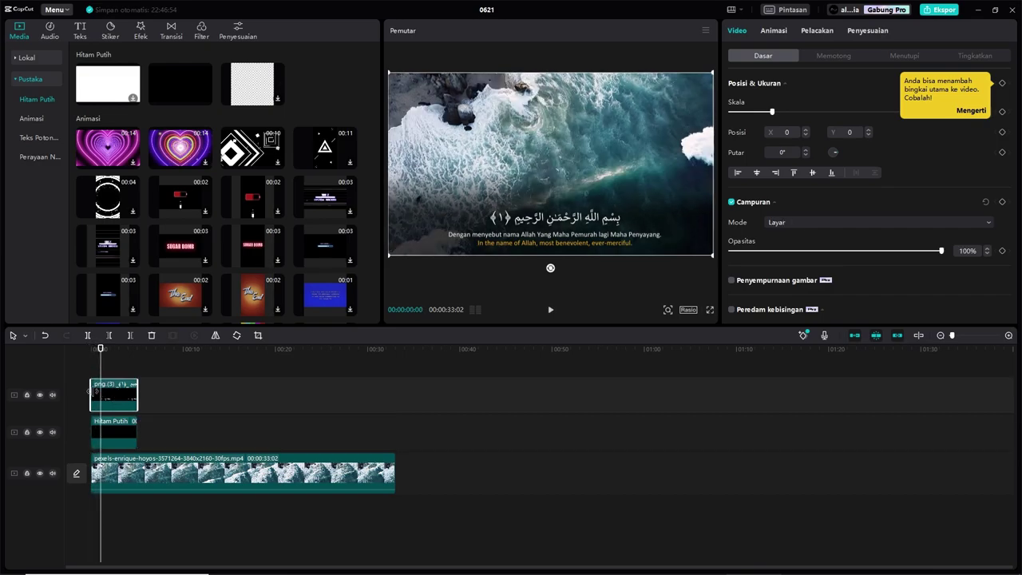
drag(97, 392, 107, 397)
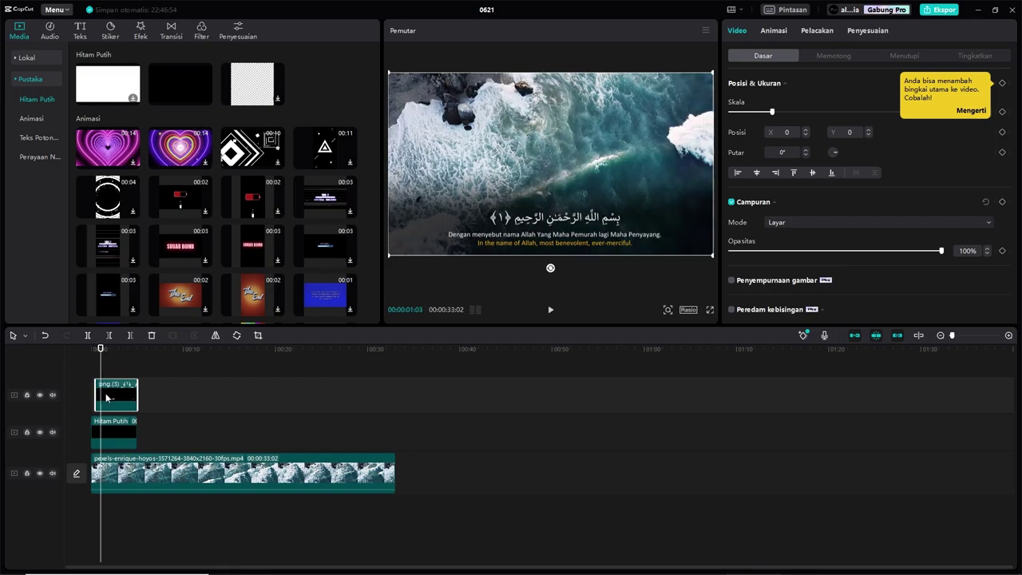
click(141, 395)
click(132, 393)
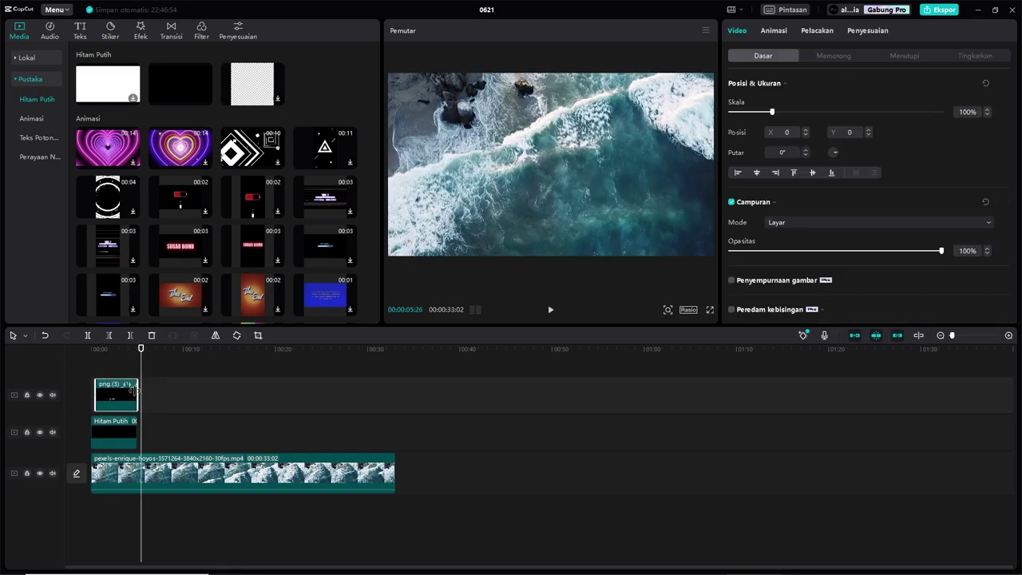
drag(136, 391, 134, 391)
click(112, 349)
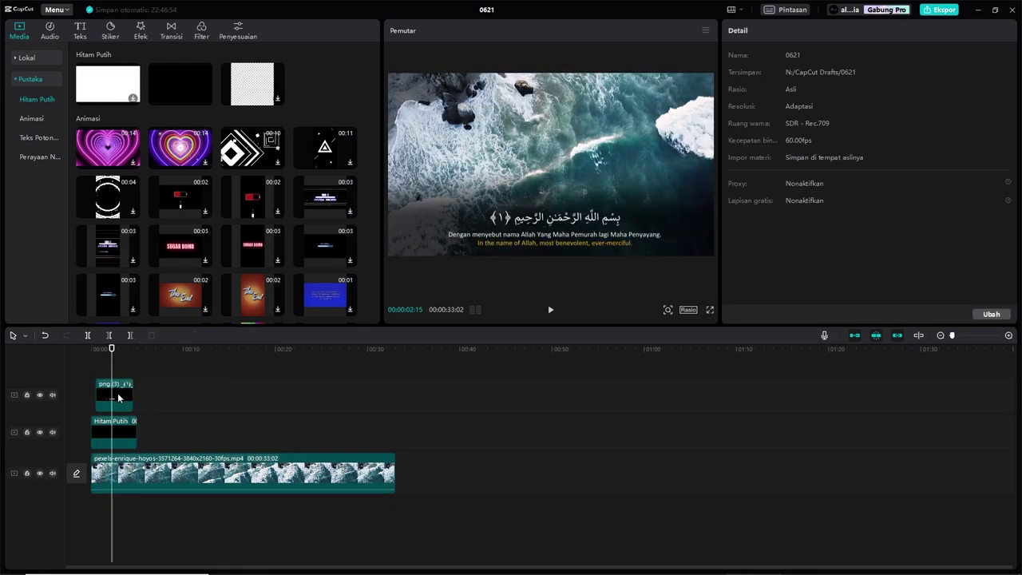
click(114, 395)
click(774, 32)
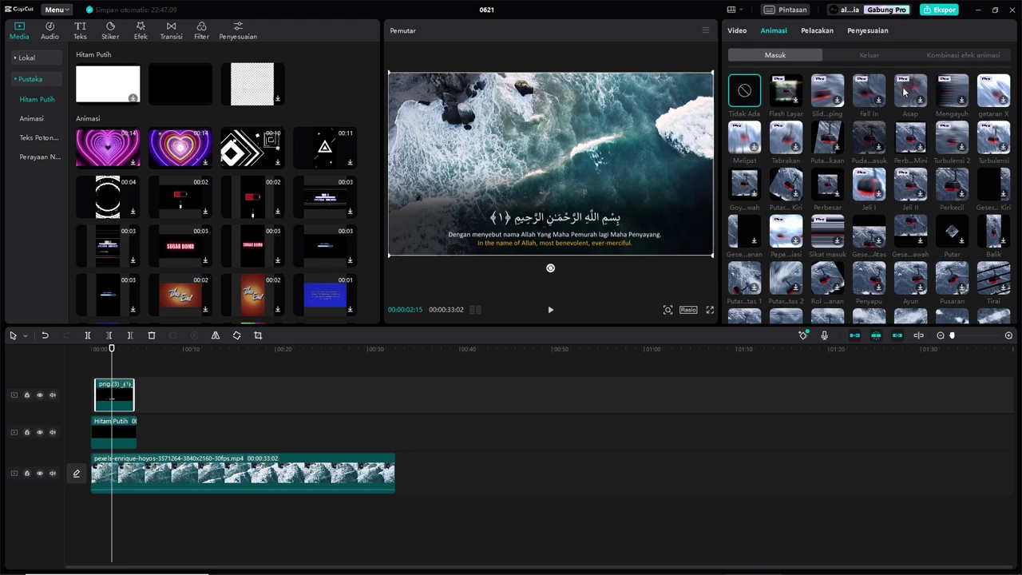
Apply an entrance animation to the caption clip with a 0.3s duration
click(873, 144)
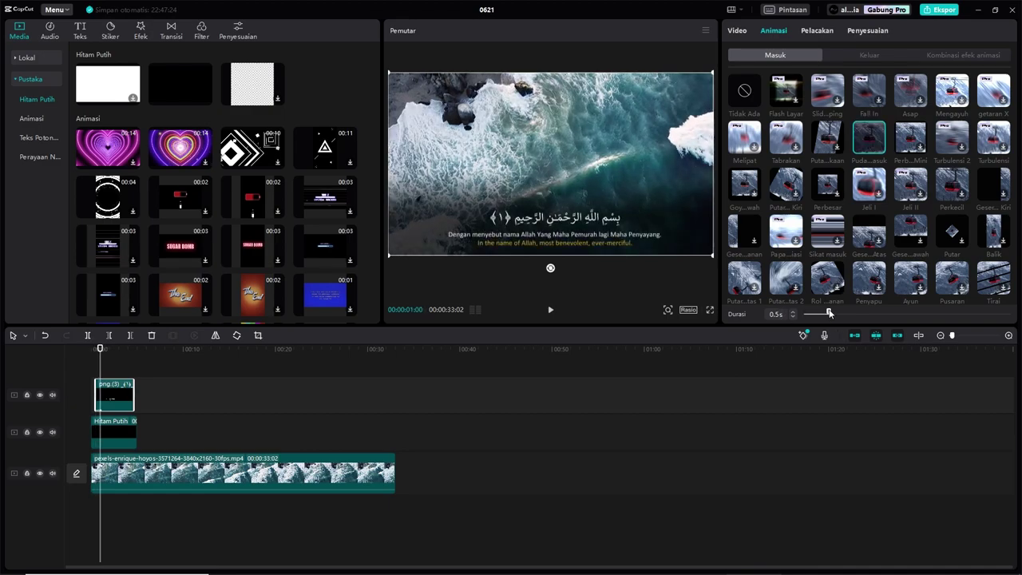
drag(827, 313, 818, 313)
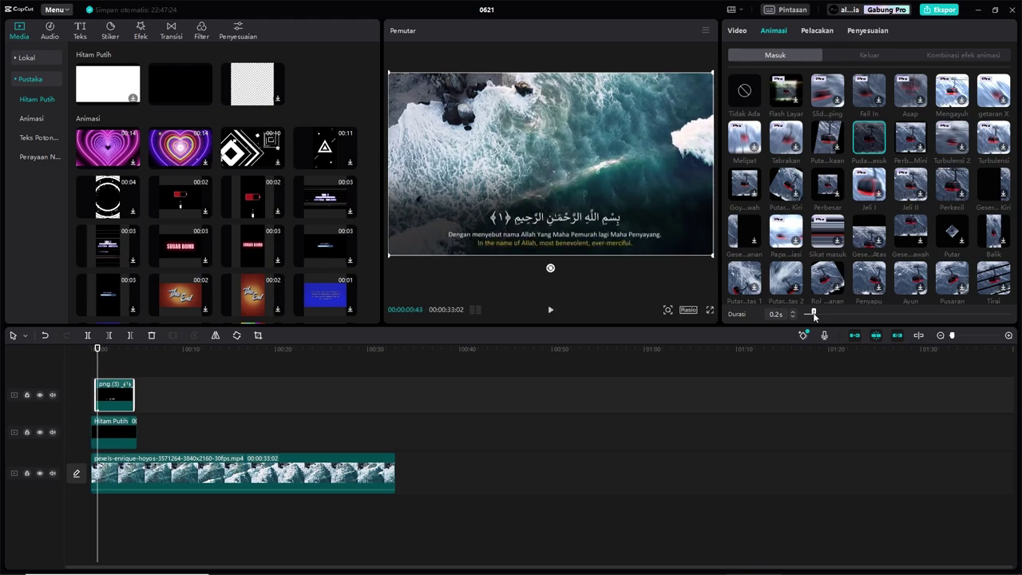
drag(814, 314, 820, 314)
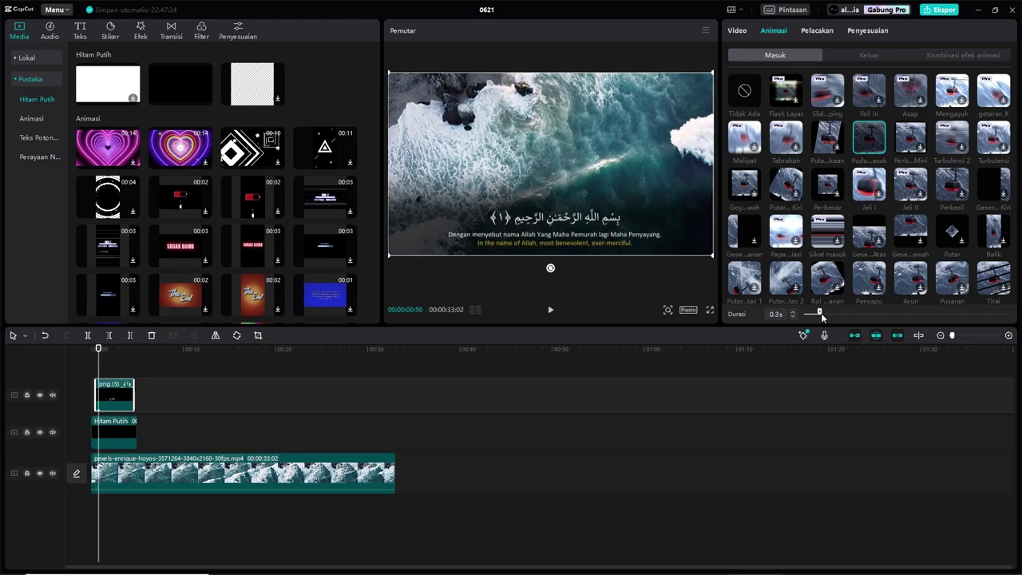
Add the Pudar keluar exit animation with a 0.8s duration
click(863, 56)
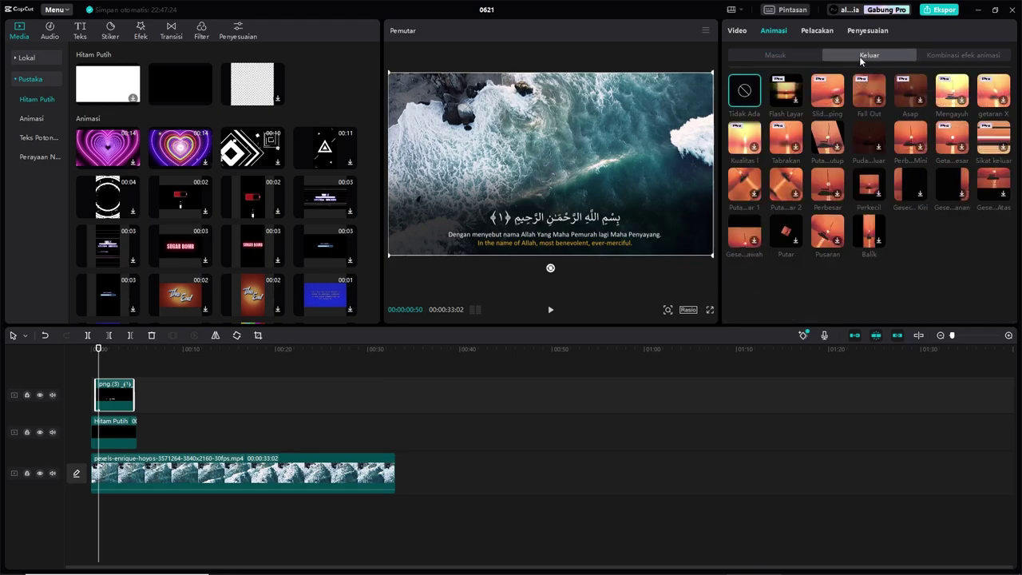
click(870, 146)
drag(952, 320, 941, 319)
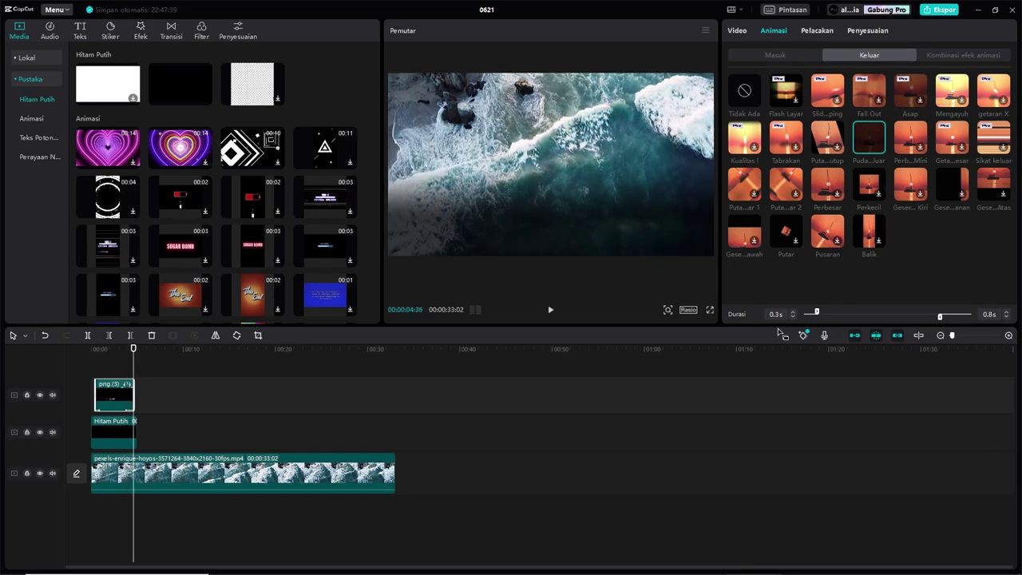
Play the preview from the start, then return to the first frame
drag(133, 351, 18, 357)
key(space)
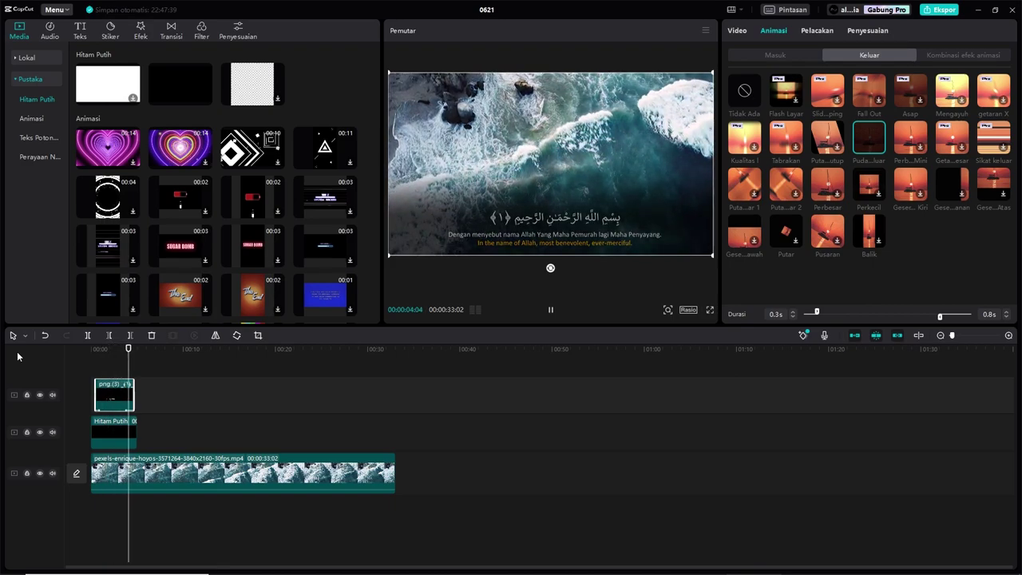
drag(142, 351, 59, 354)
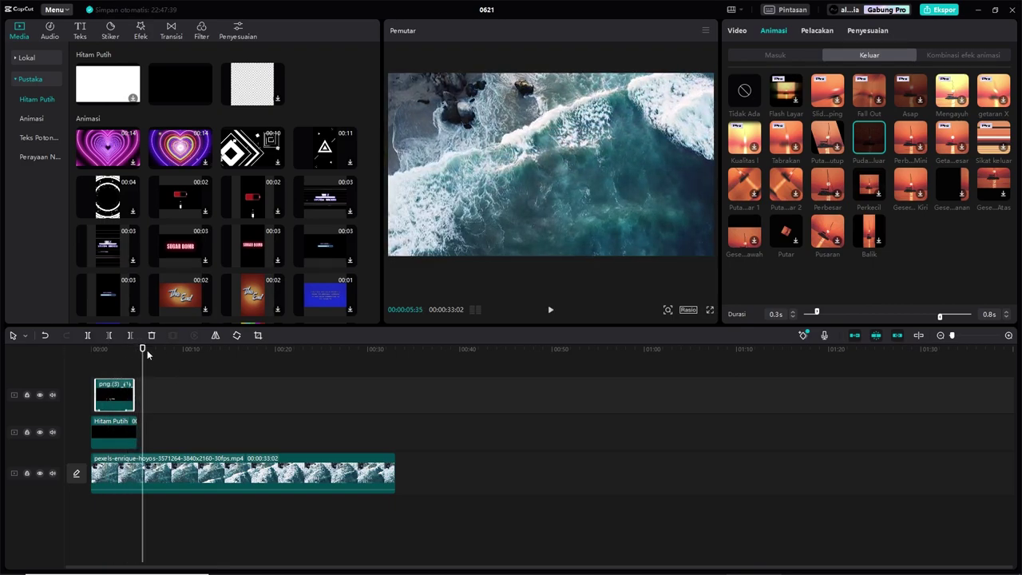
click(59, 354)
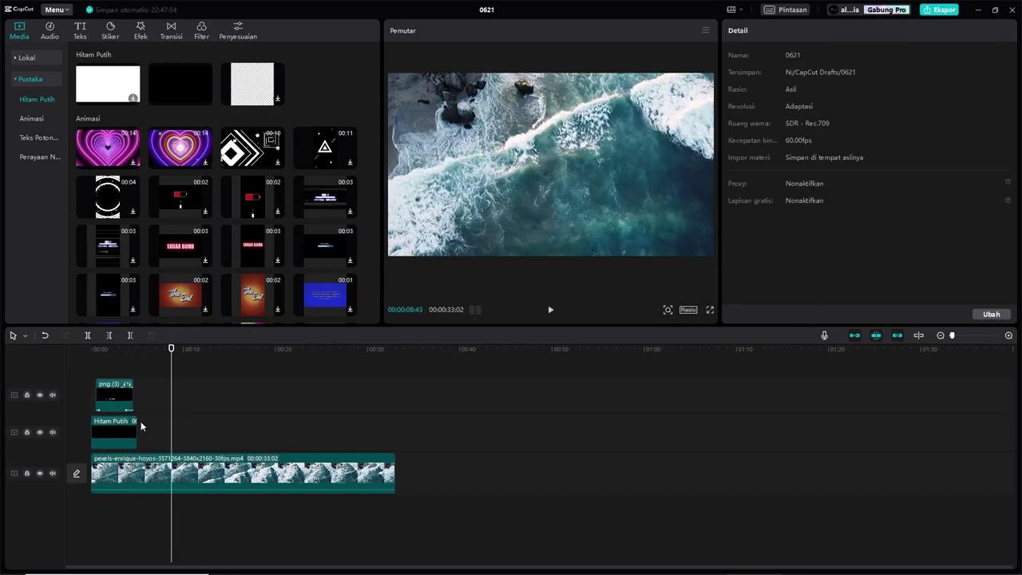
Extend the Hitam Putih gradient clip's right edge out to 01:51:27
click(123, 369)
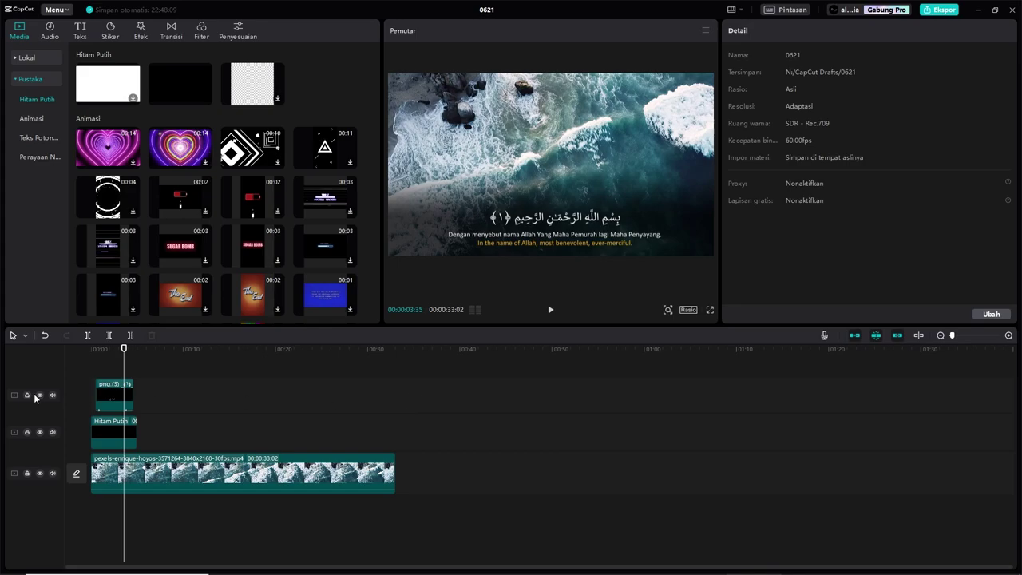
click(115, 435)
drag(136, 429, 665, 409)
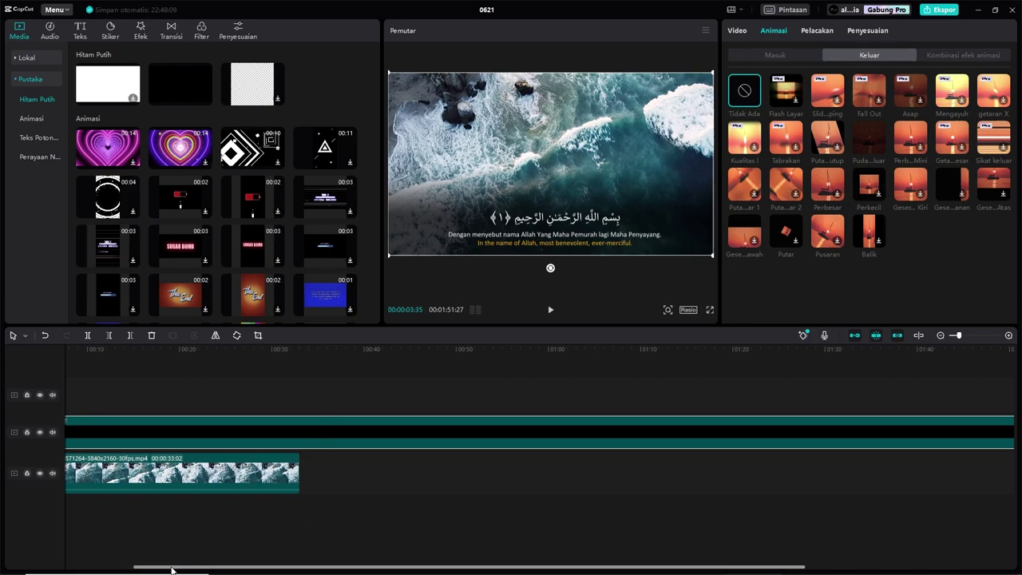
drag(174, 569, 105, 569)
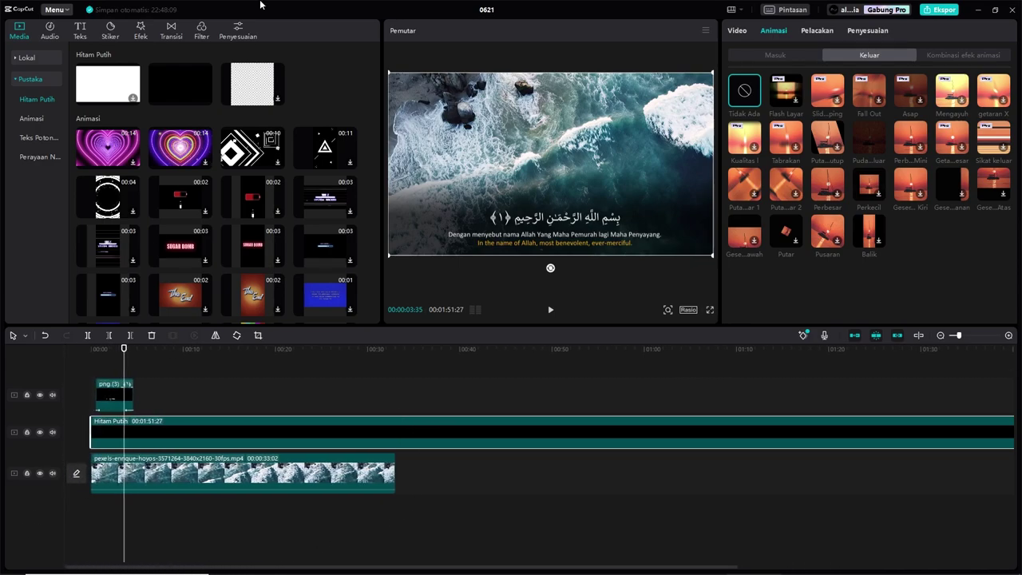
Drag the Bismillah PNG from Media > Lokal onto the top track after the first caption
click(81, 36)
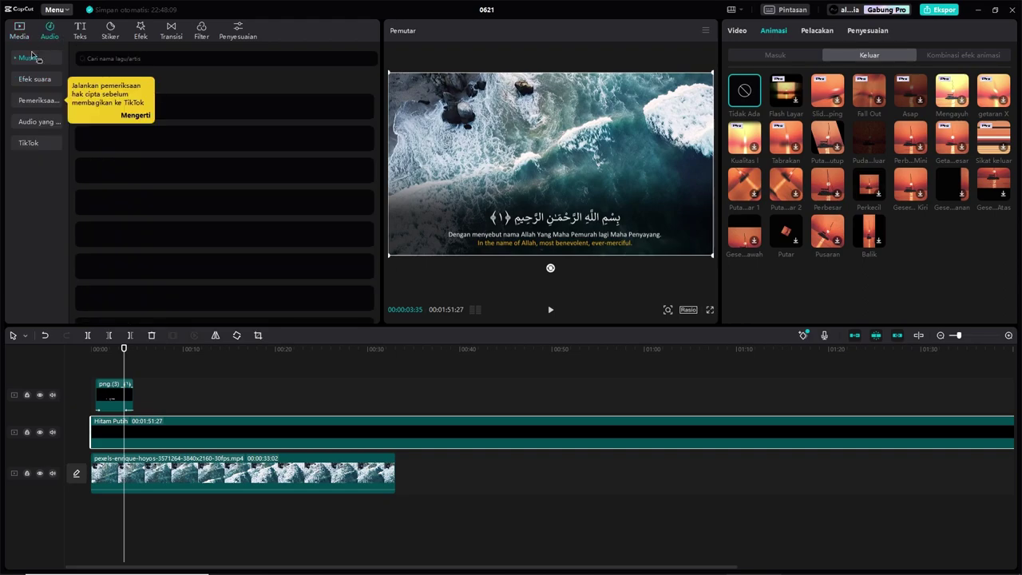
click(22, 34)
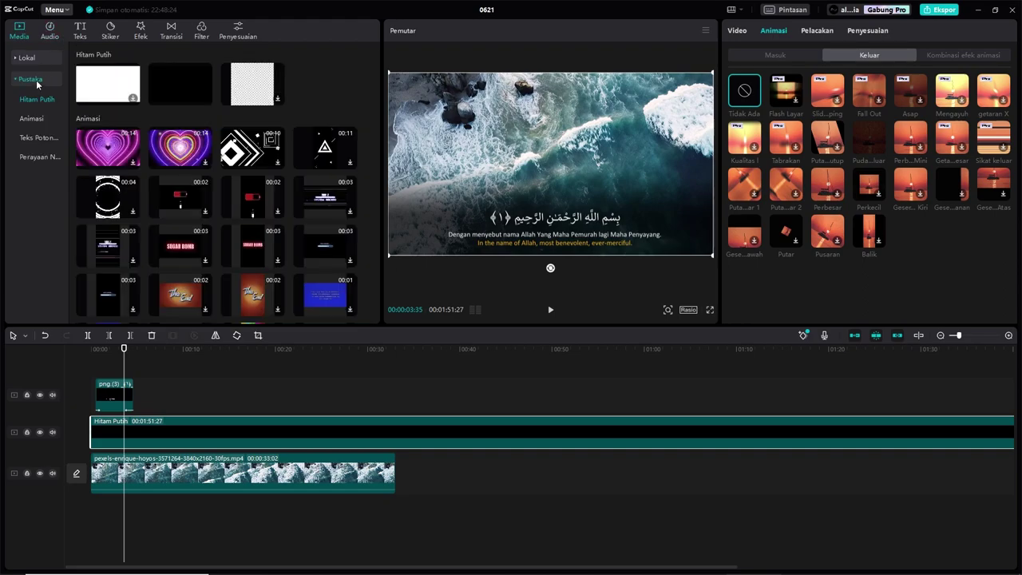
click(28, 58)
mouse_move(180, 116)
mouse_down()
mouse_move(167, 341)
mouse_move(150, 393)
mouse_up()
click(161, 349)
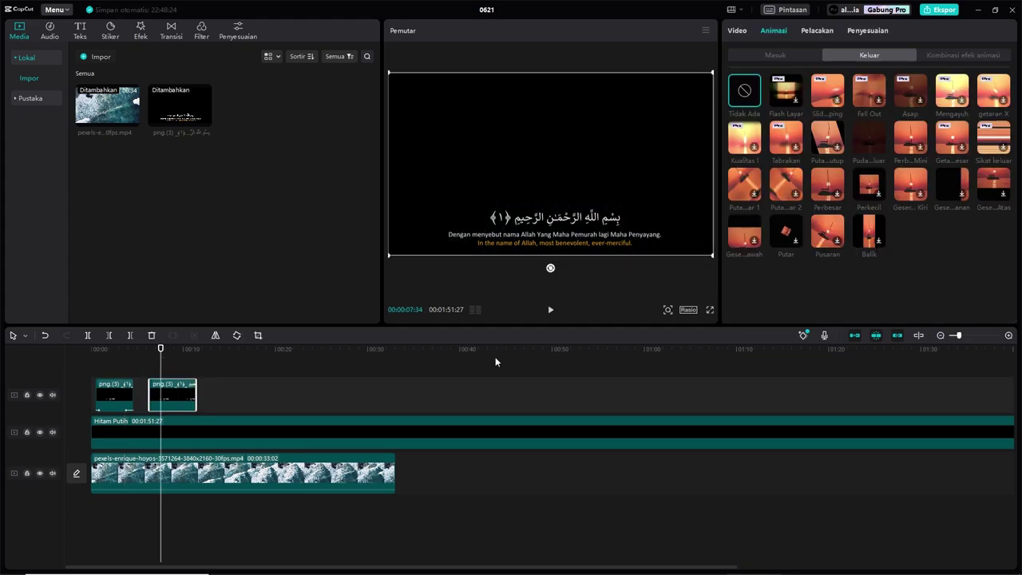
Switch the second caption clip's blend mode from Normal to Layar and scrub to check it
click(738, 31)
click(818, 223)
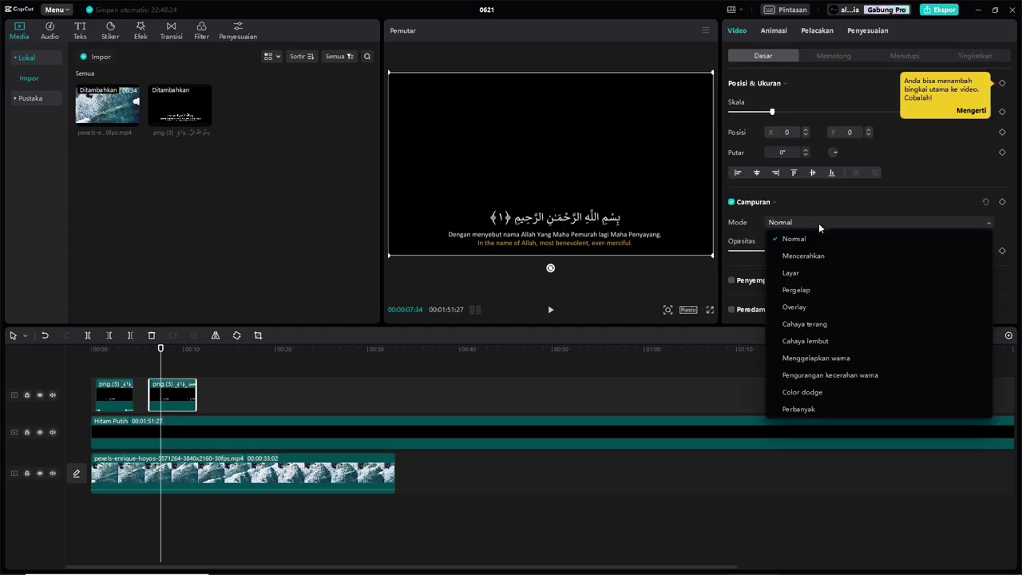
click(822, 273)
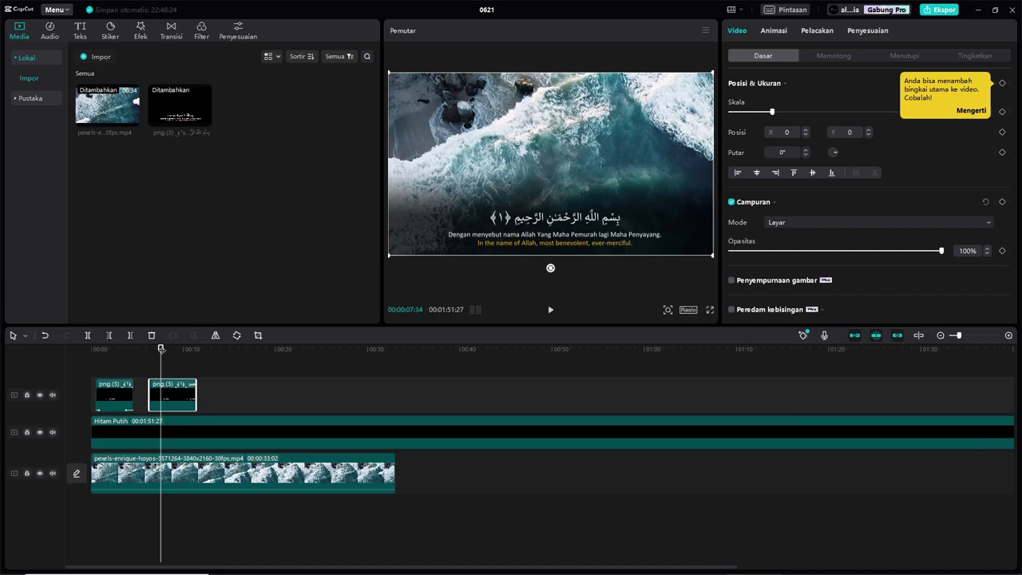
drag(161, 349, 142, 357)
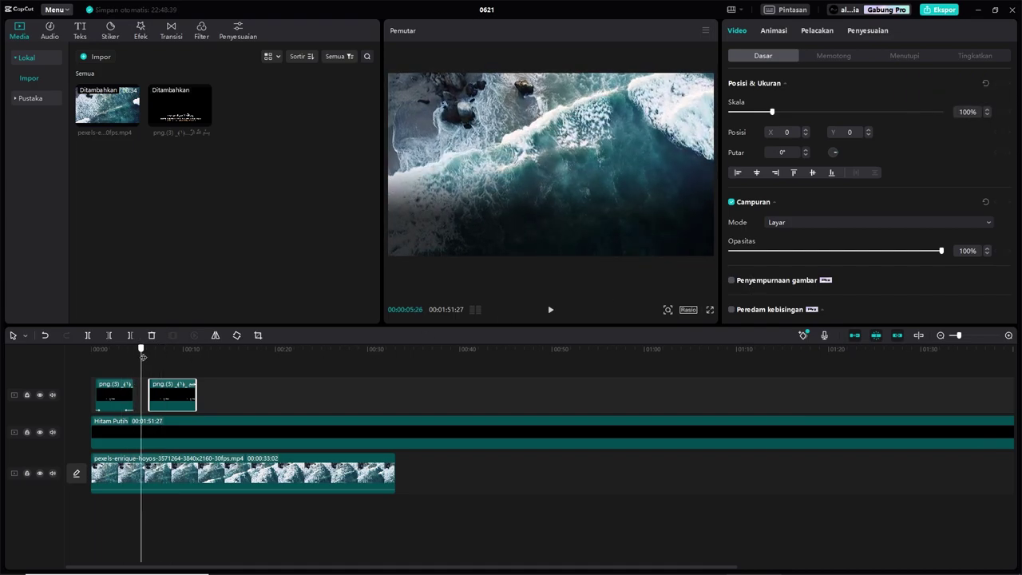
drag(142, 357, 113, 406)
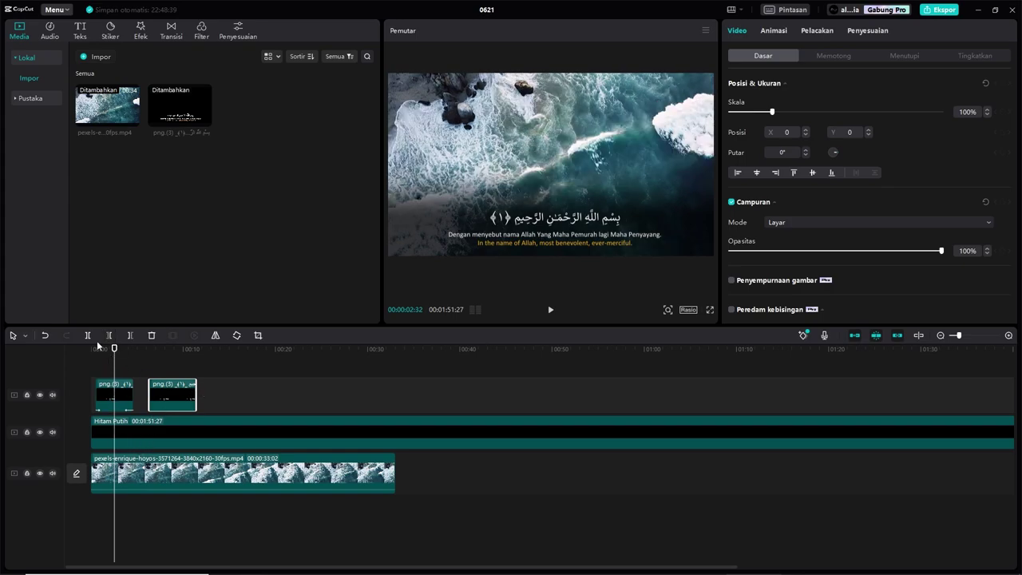
click(67, 357)
key(space)
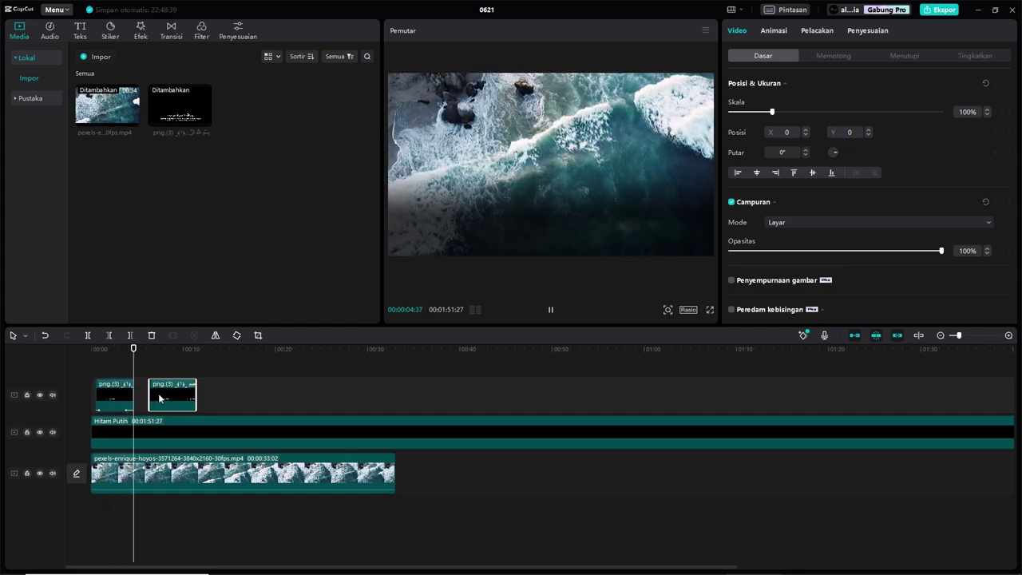
click(182, 356)
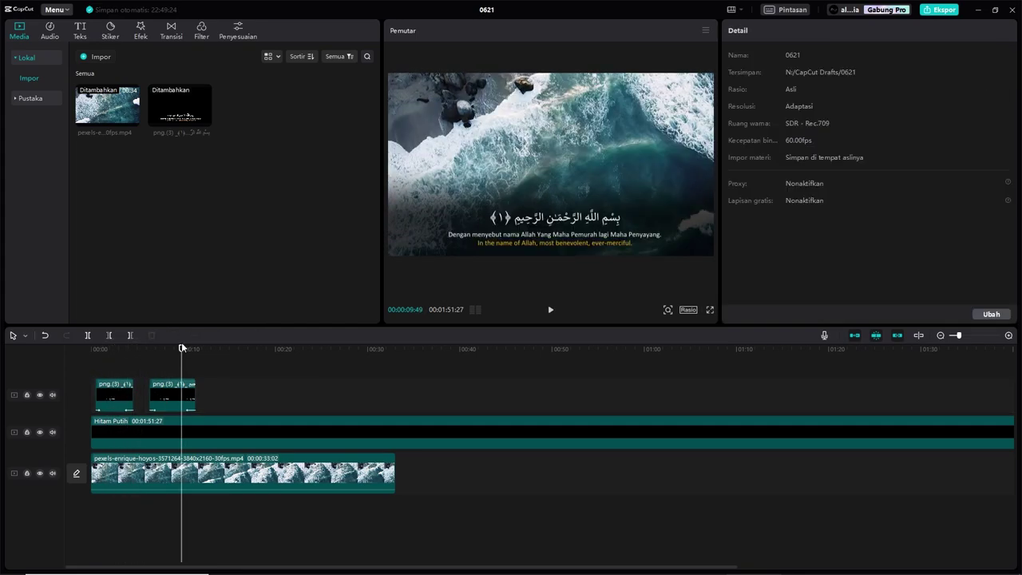
drag(182, 349, 66, 359)
key(space)
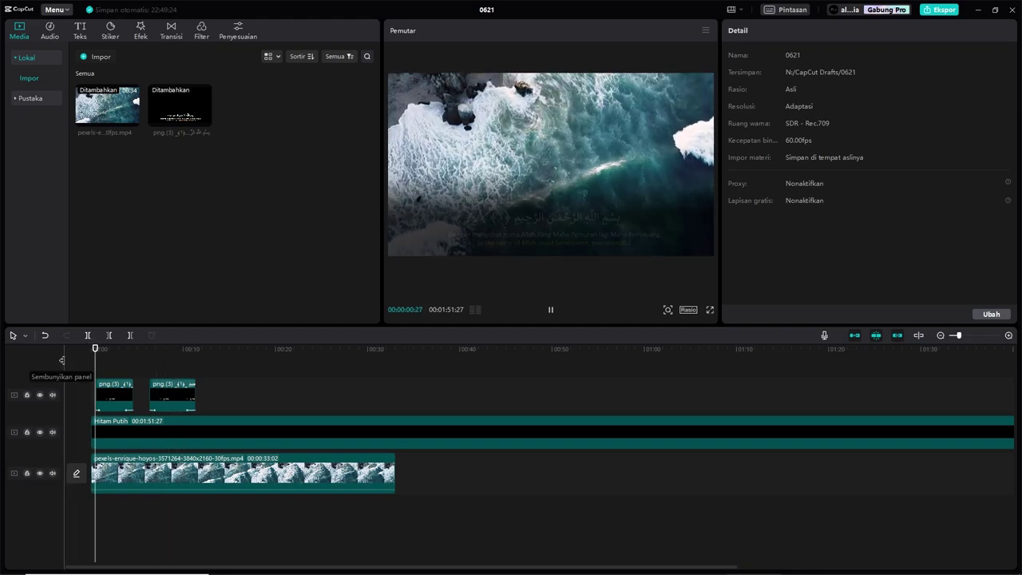
key(space)
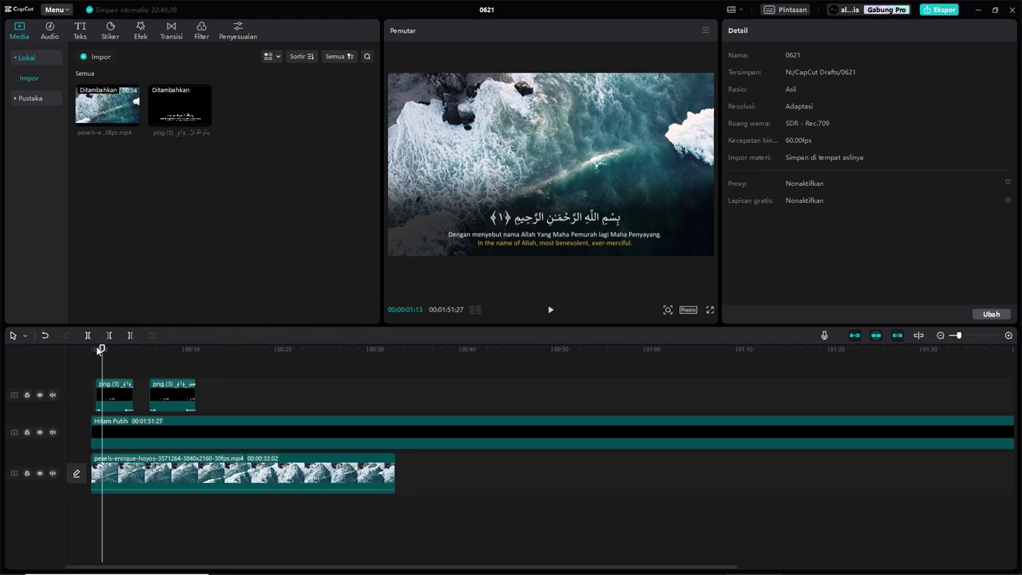
drag(103, 351, 149, 355)
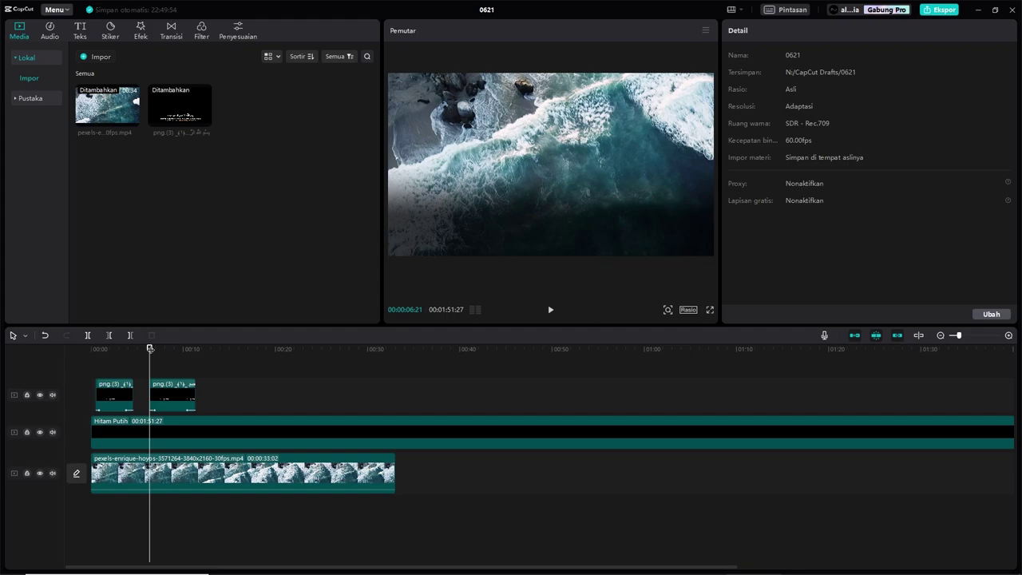
drag(178, 354, 185, 359)
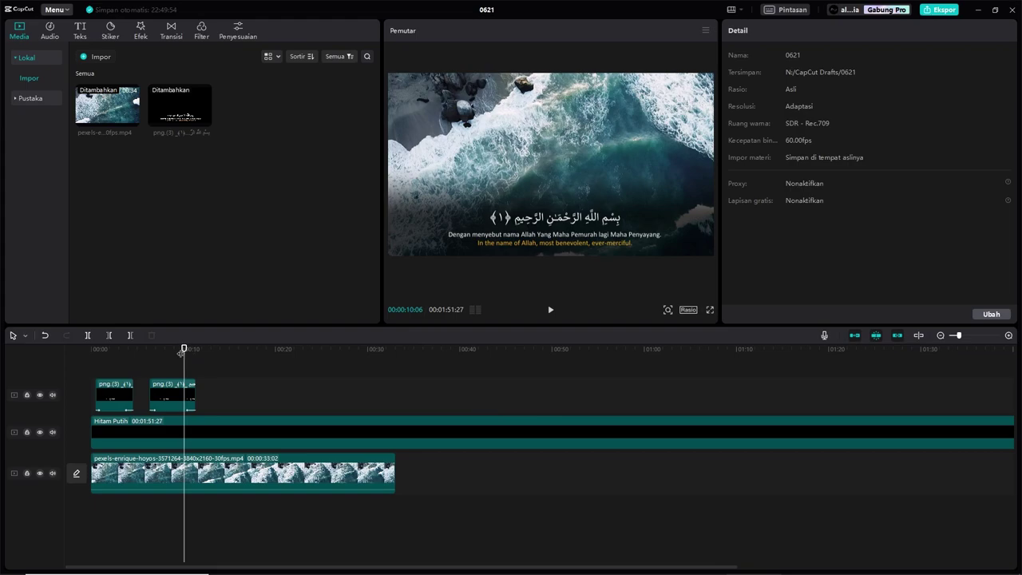
drag(183, 349, 187, 349)
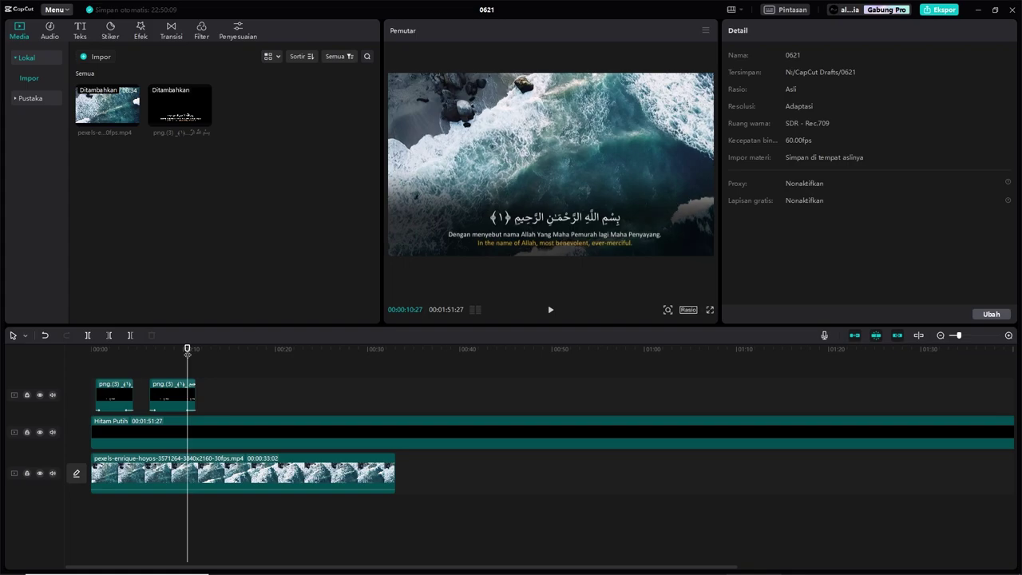